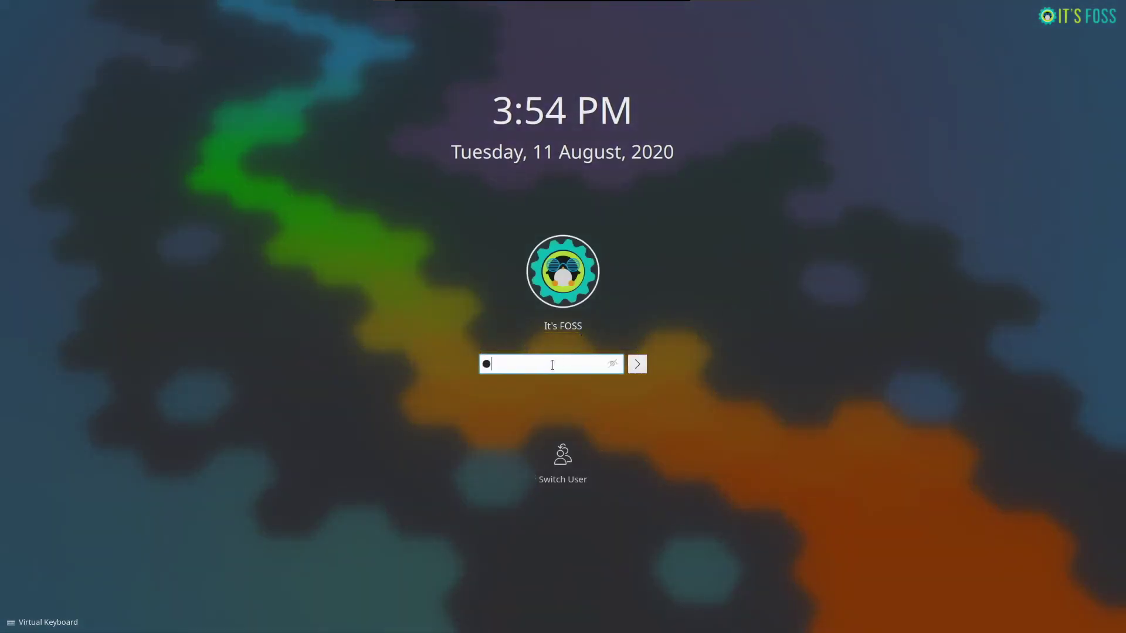
Step: Unlock the session and check the audio volume popup and which apps are playing sound
key("Return")
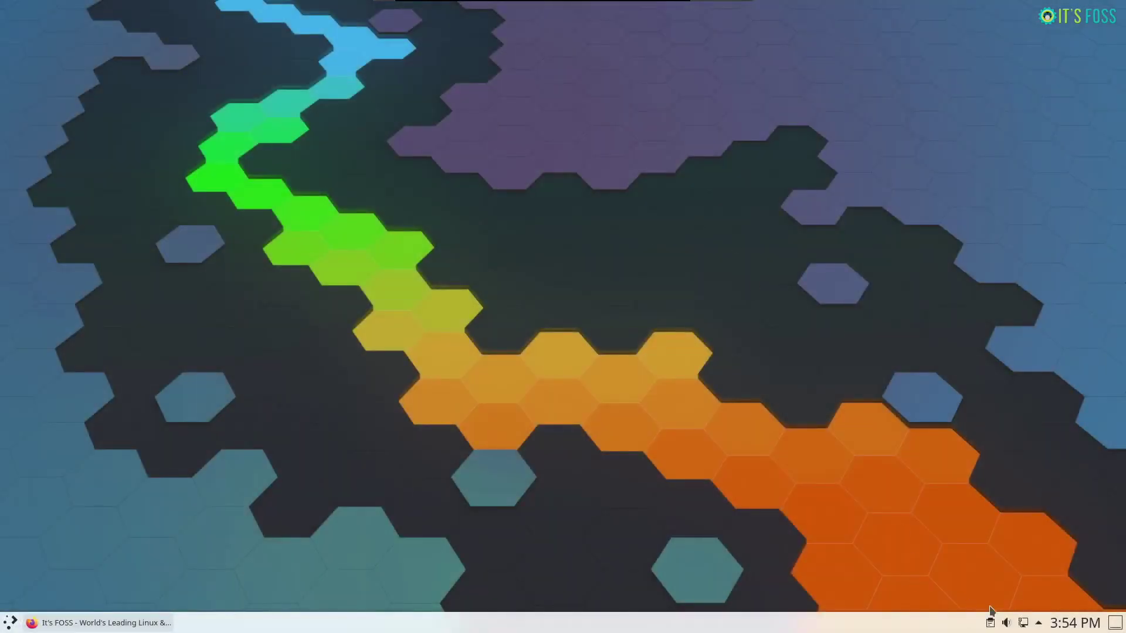
left_click(1008, 623)
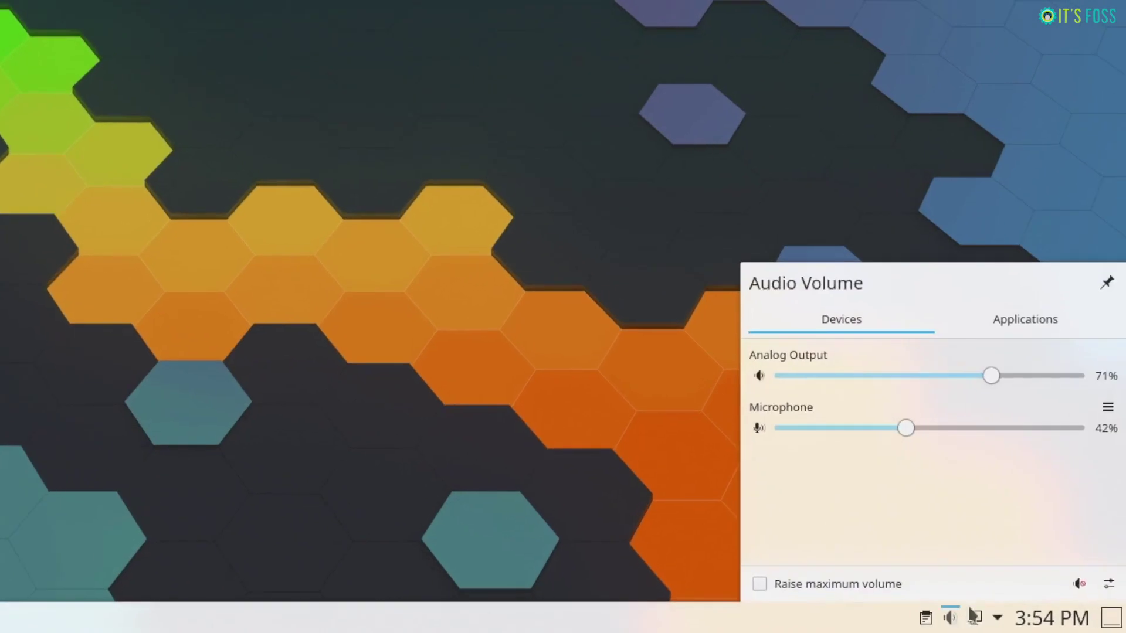
left_click(1024, 319)
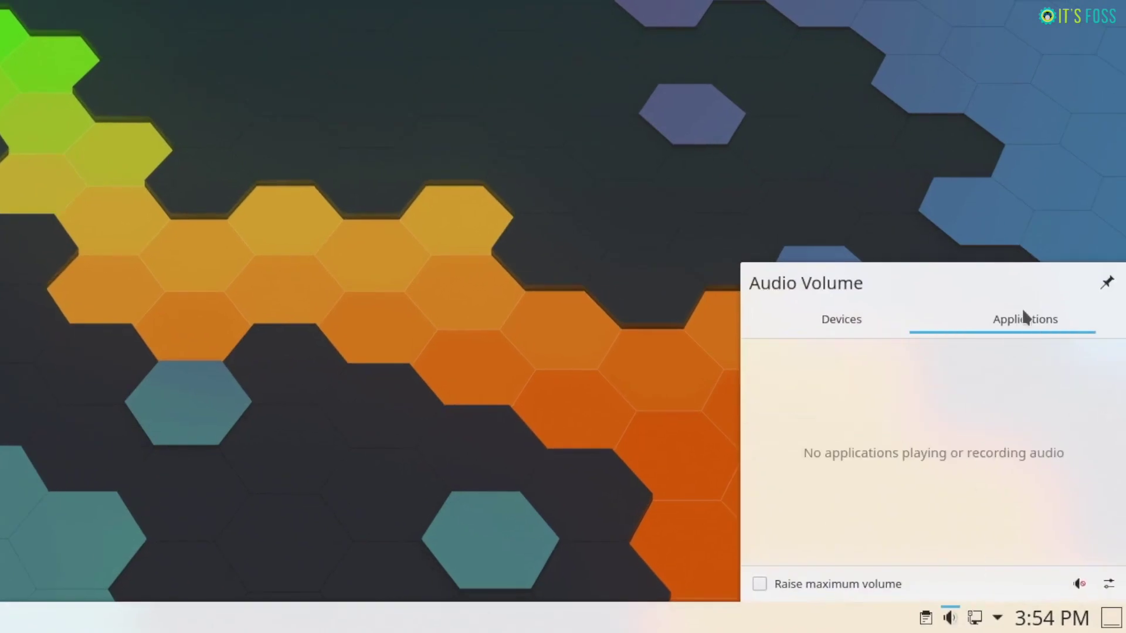
Step: Check the network status and calendar popups, then bring up the taskbar's context menu
left_click(982, 620)
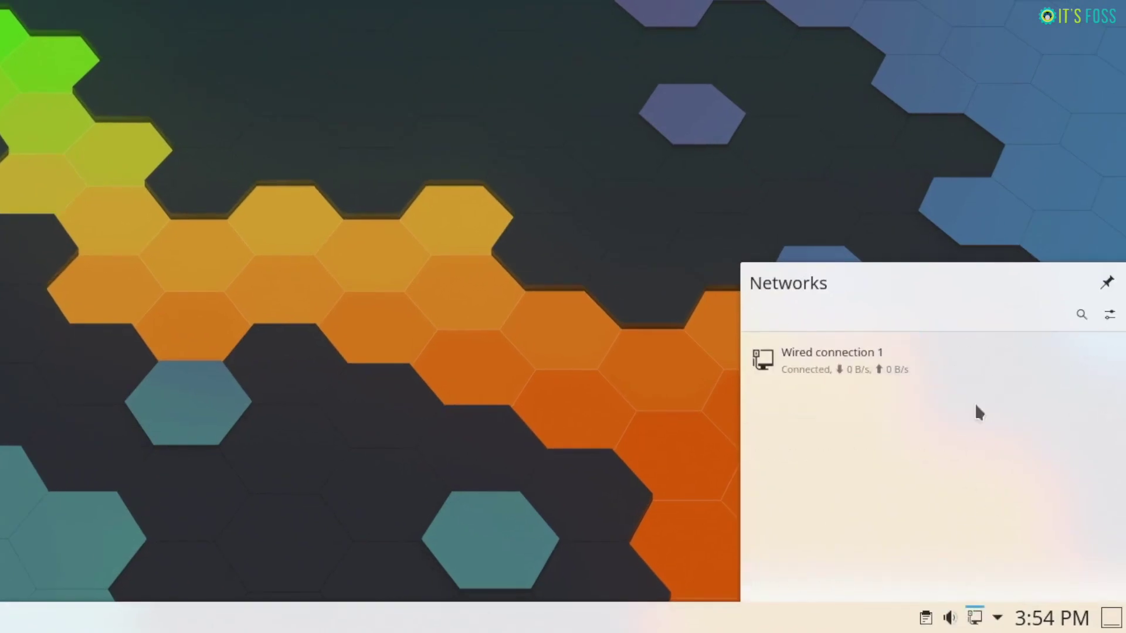
left_click(1001, 620)
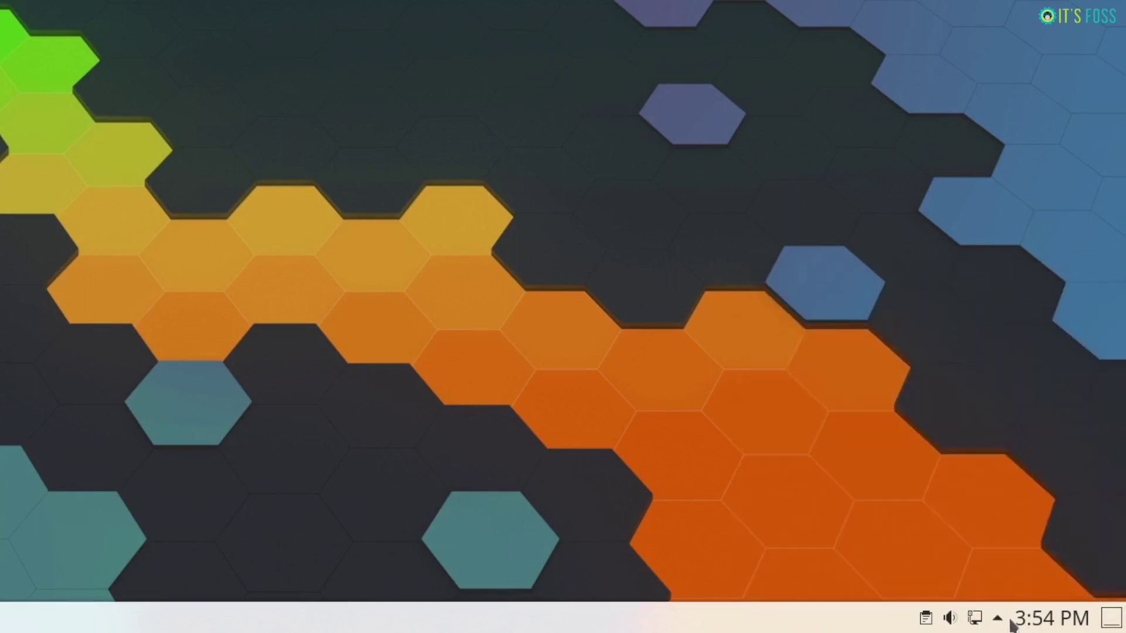
left_click(1050, 622)
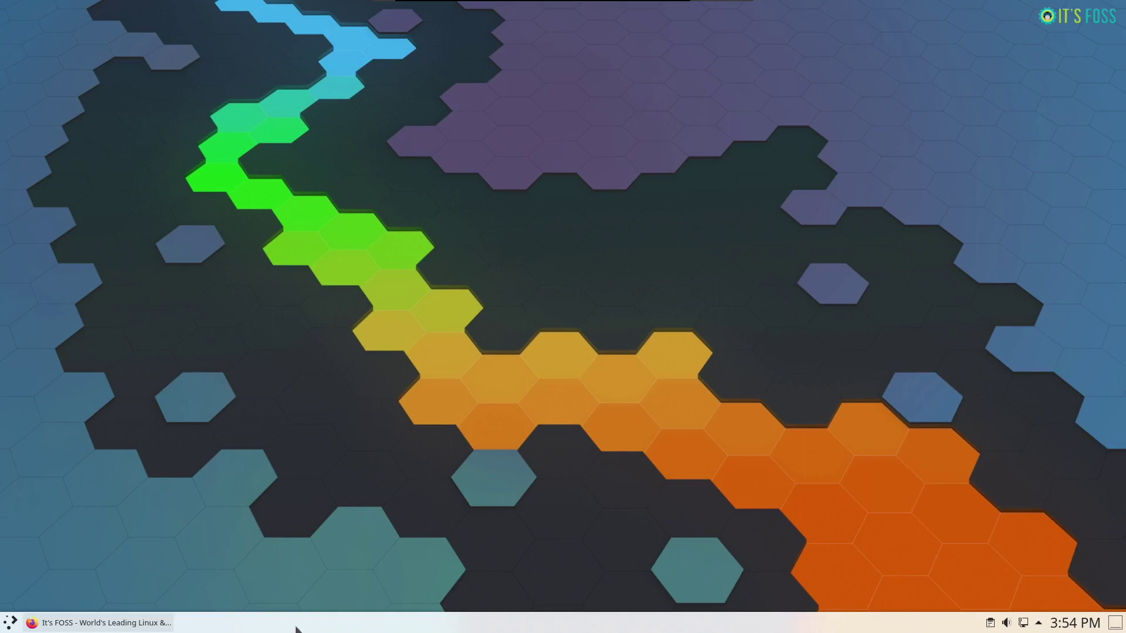
right_click(391, 625)
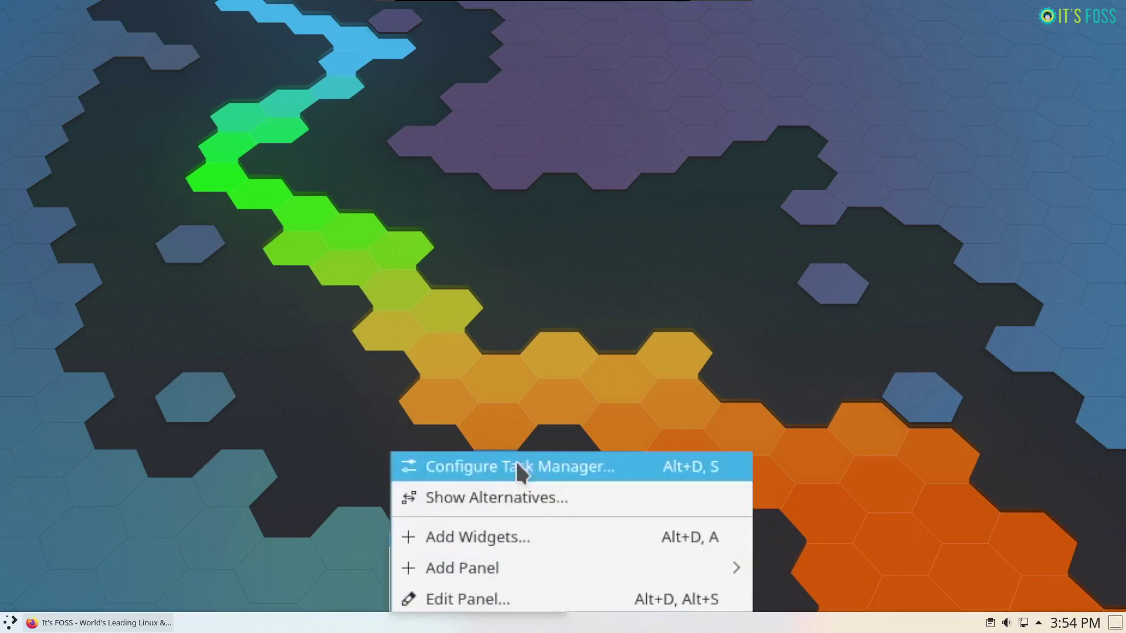
mouse_move(476, 569)
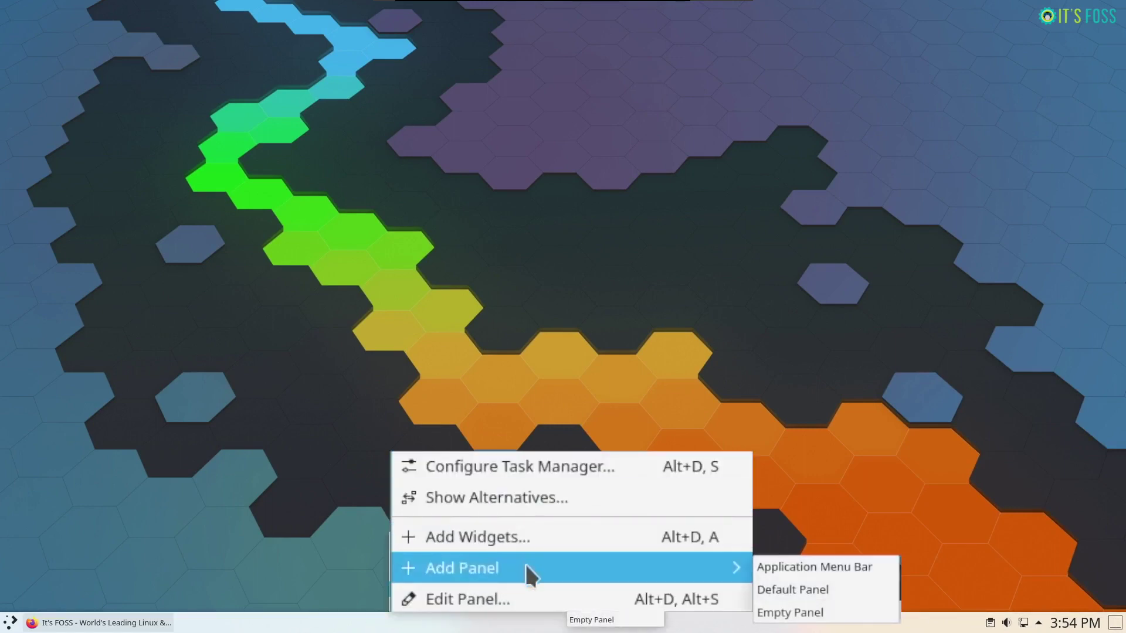
Step: Add an Application Menu Bar panel on top, make it taller, and glance at its settings
left_click(821, 569)
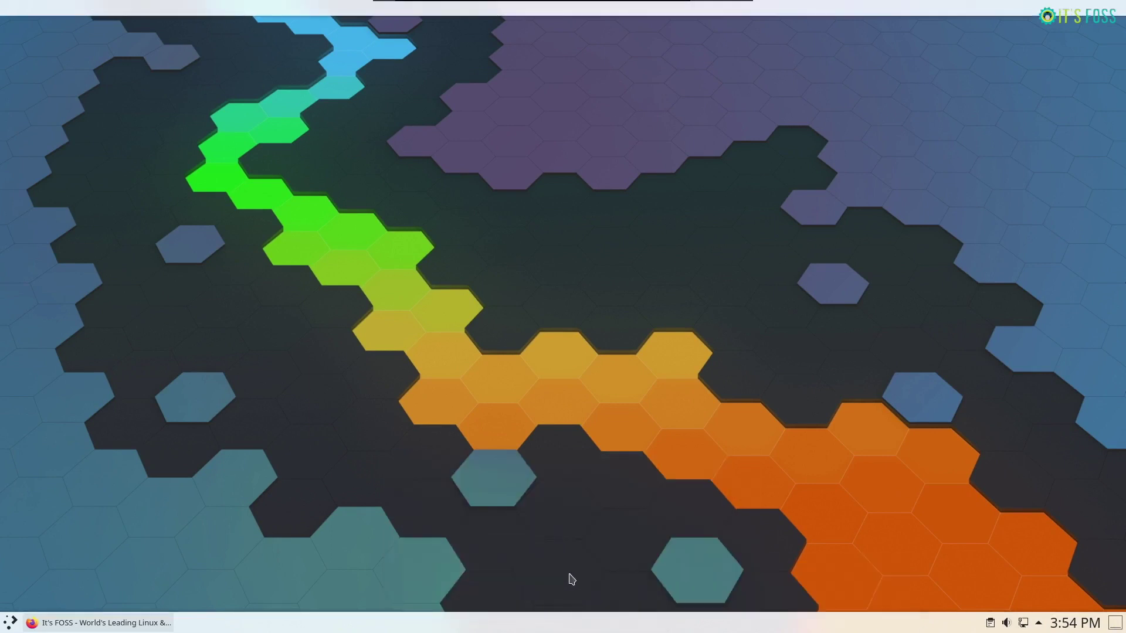
right_click(763, 12)
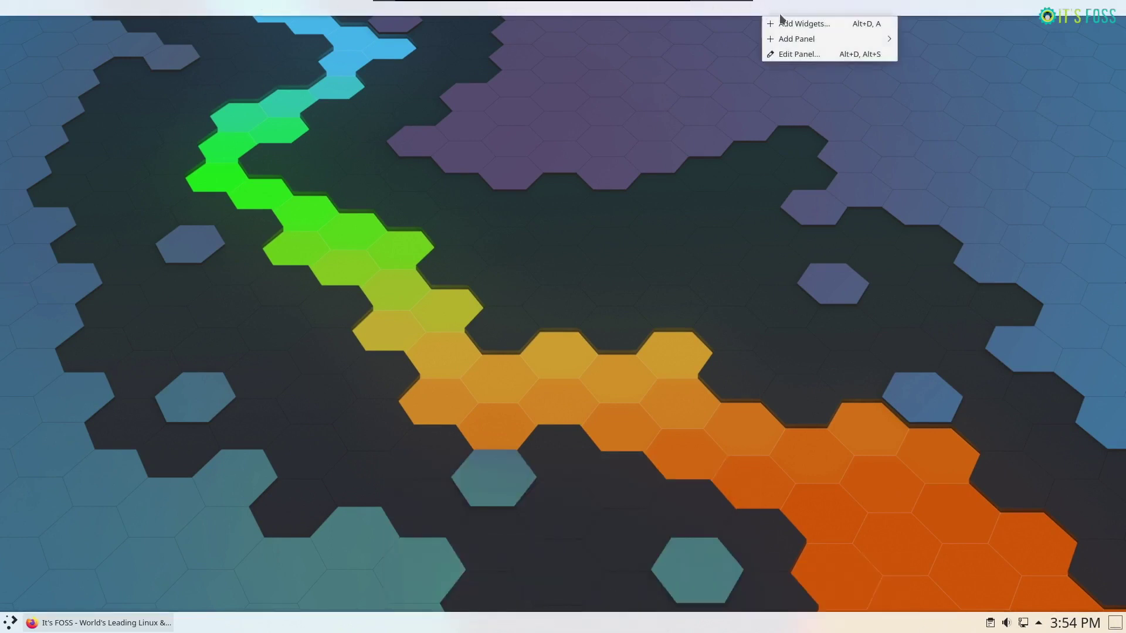
left_click(806, 55)
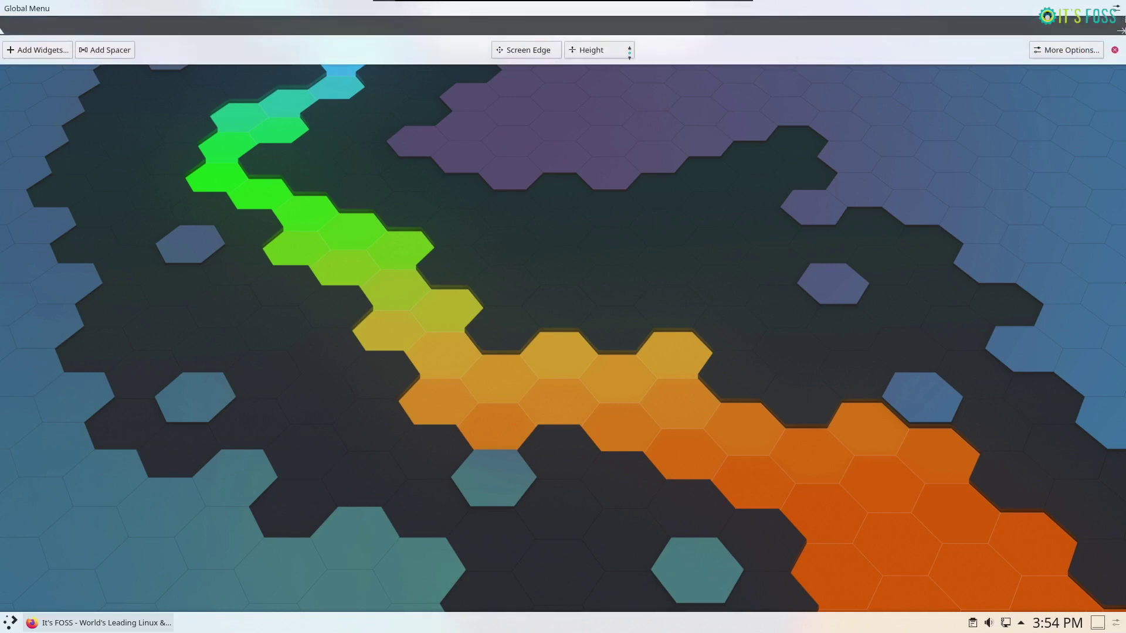
left_click_drag(591, 24, 592, 116)
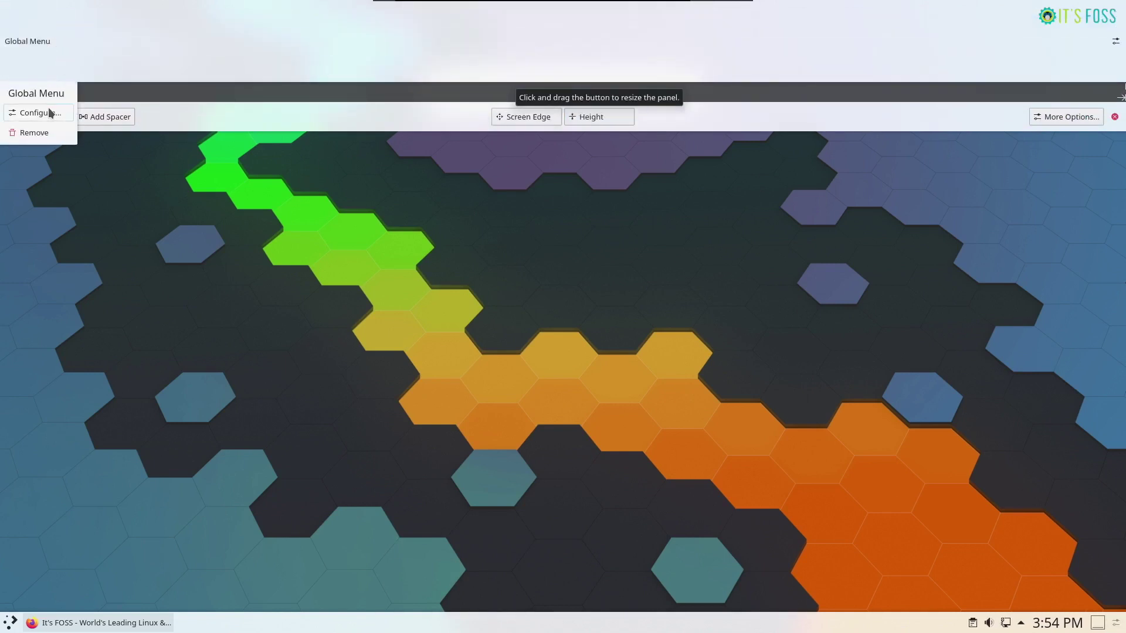
left_click(51, 113)
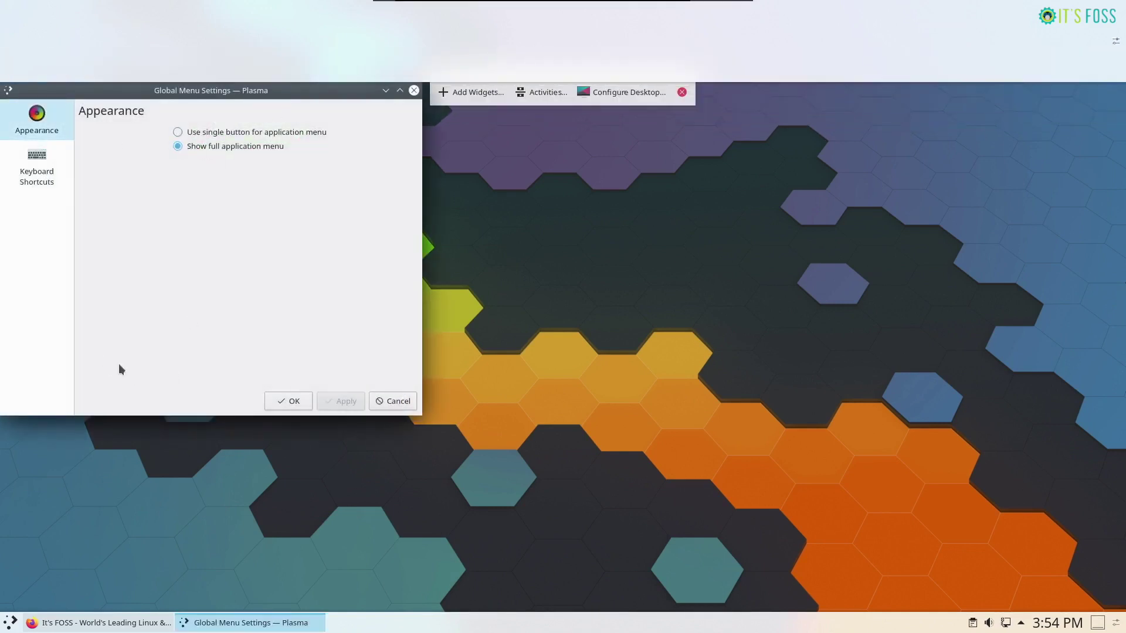
left_click(396, 403)
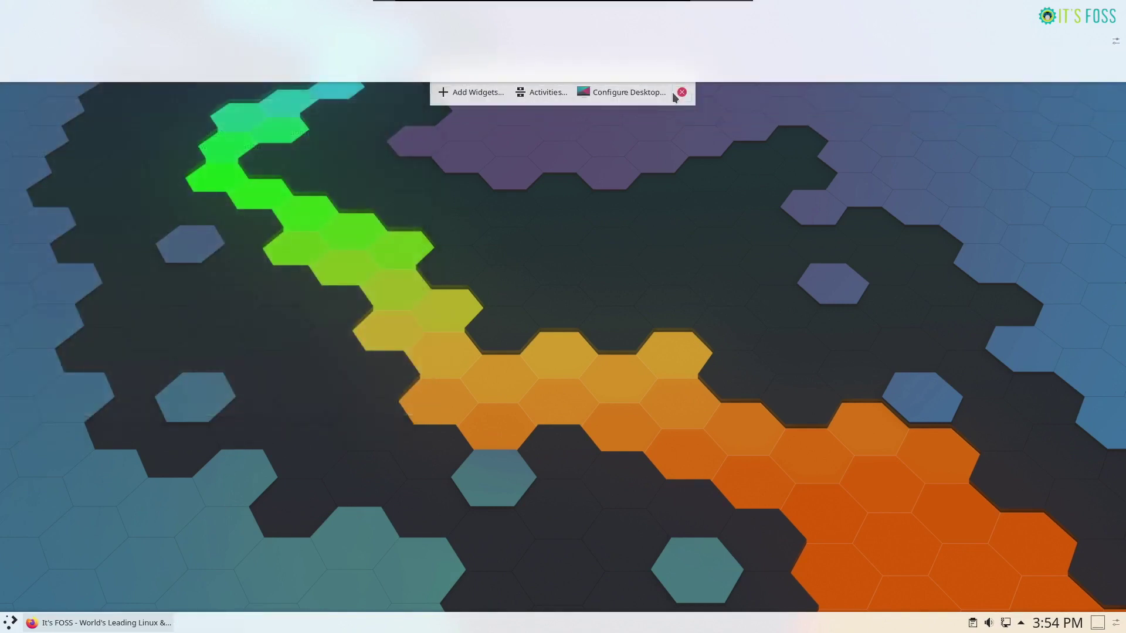
left_click(680, 94)
Step: Remove the top Global Menu panel through its More Options menu
right_click(597, 57)
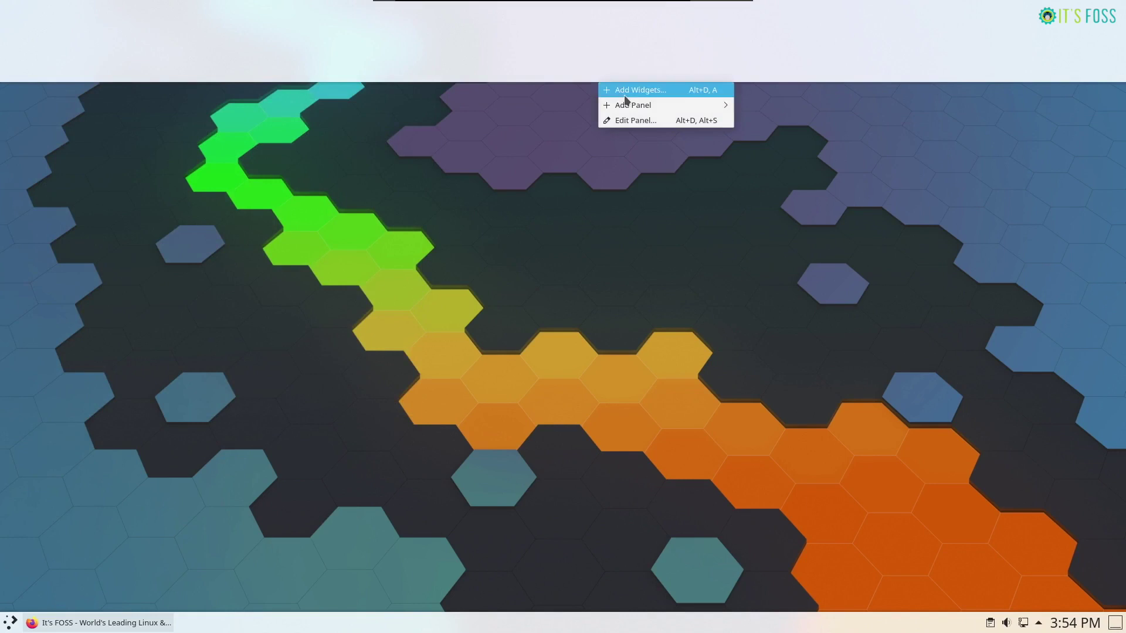
mouse_move(634, 105)
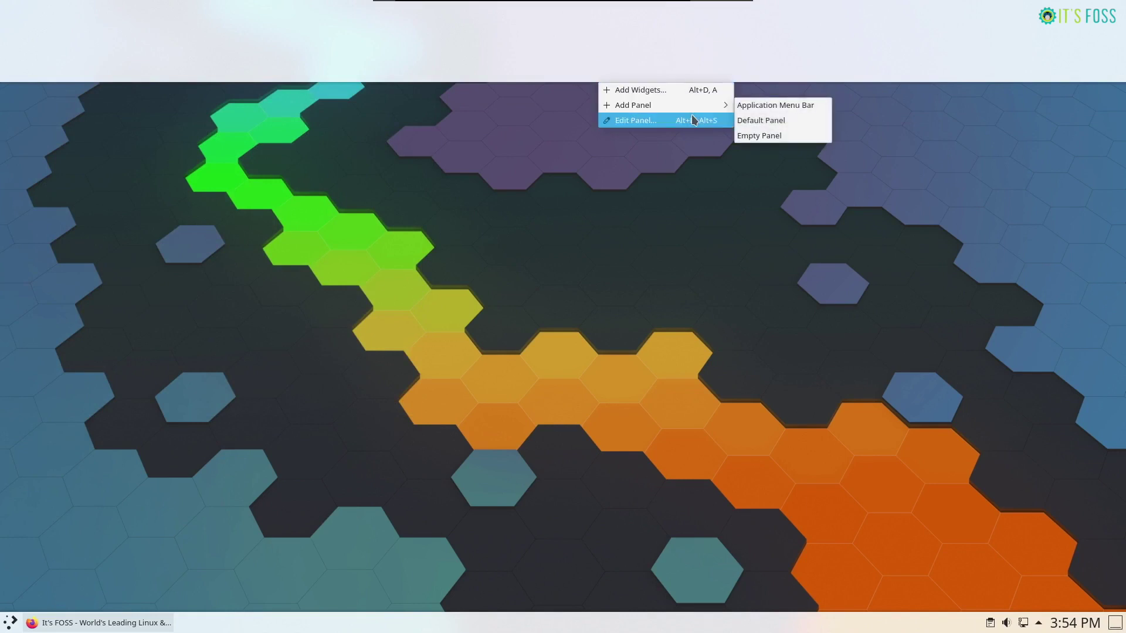
left_click(673, 121)
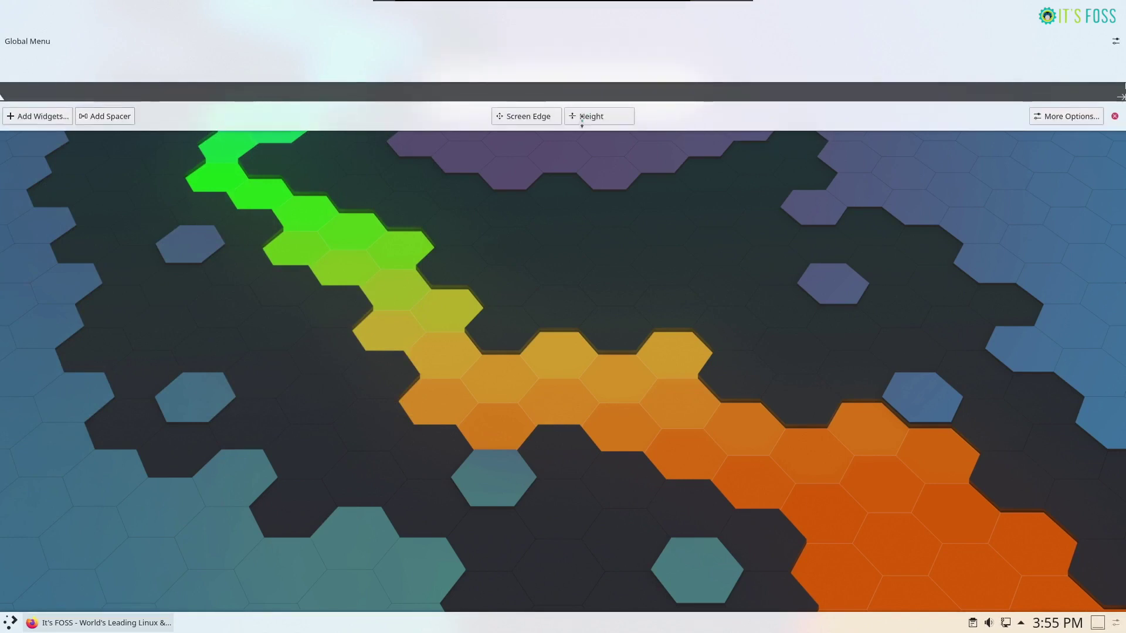
left_click(1081, 119)
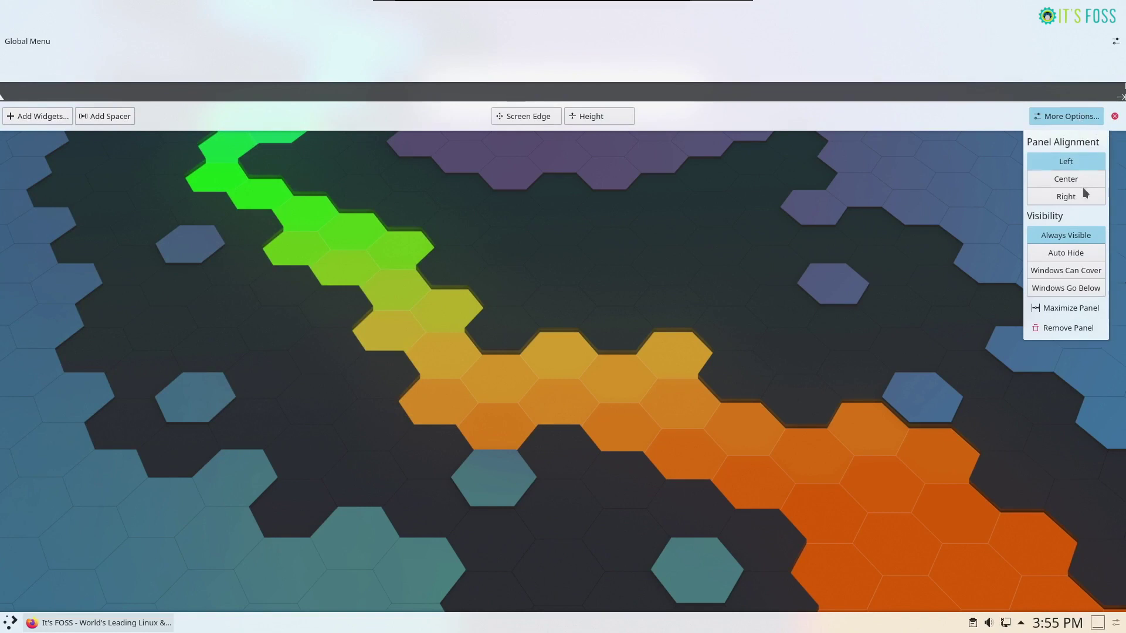
left_click(1069, 328)
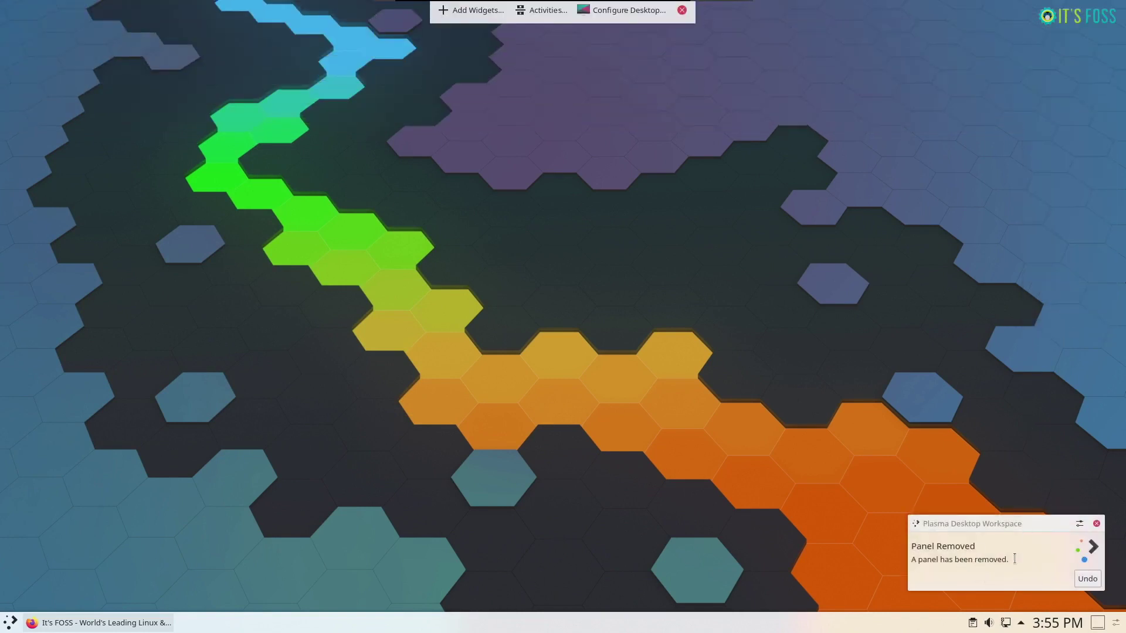
right_click(513, 631)
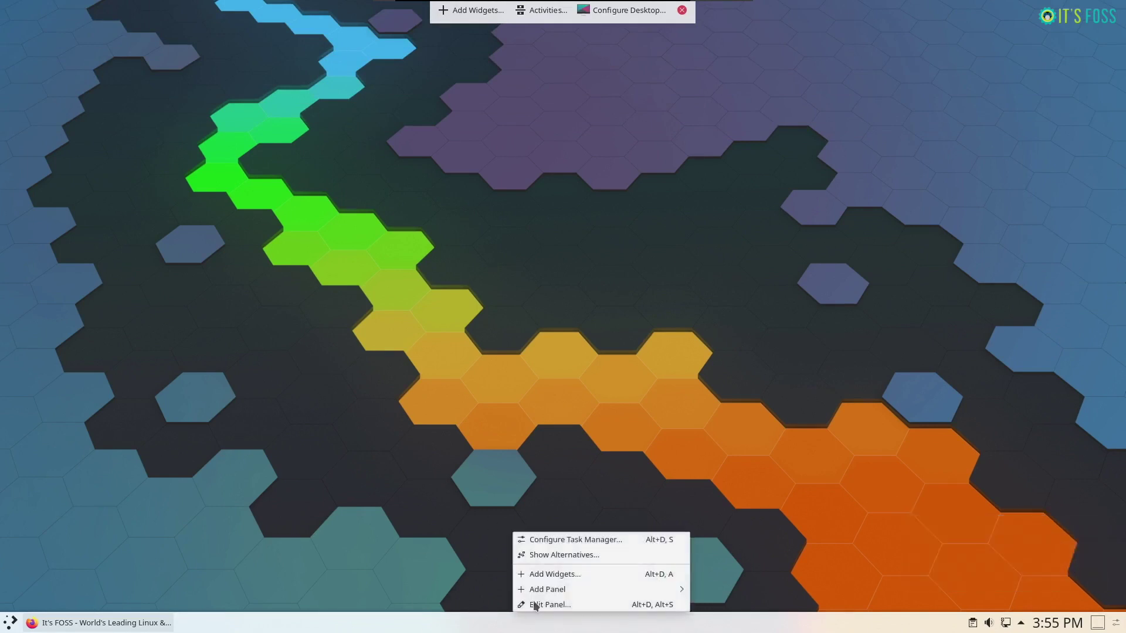
left_click(552, 573)
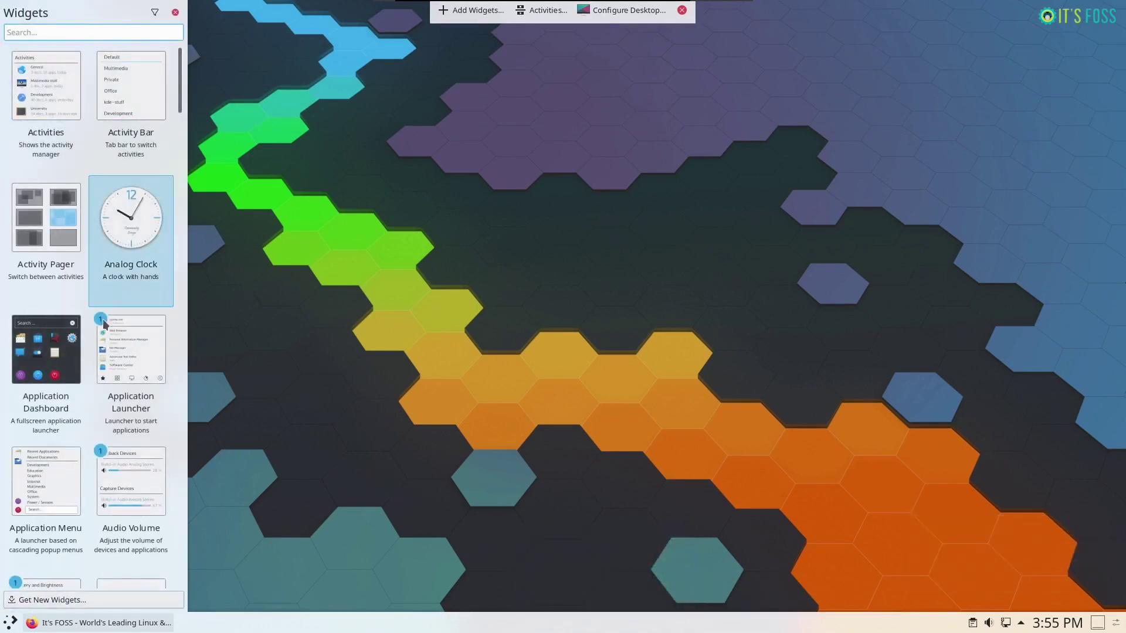
left_click_drag(130, 230, 596, 172)
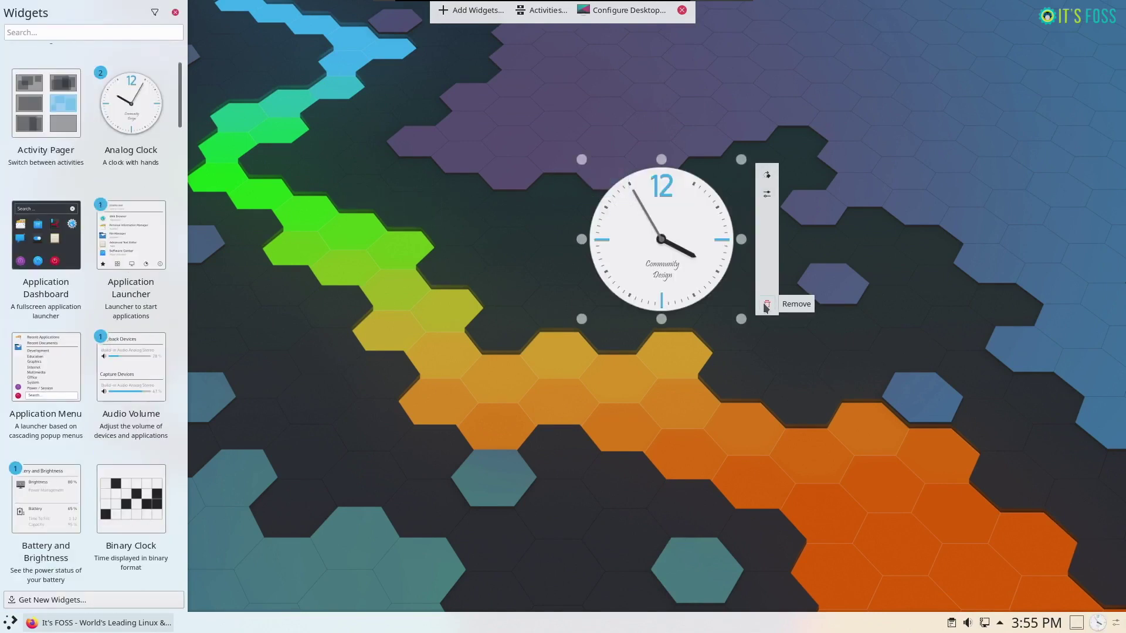
left_click(766, 305)
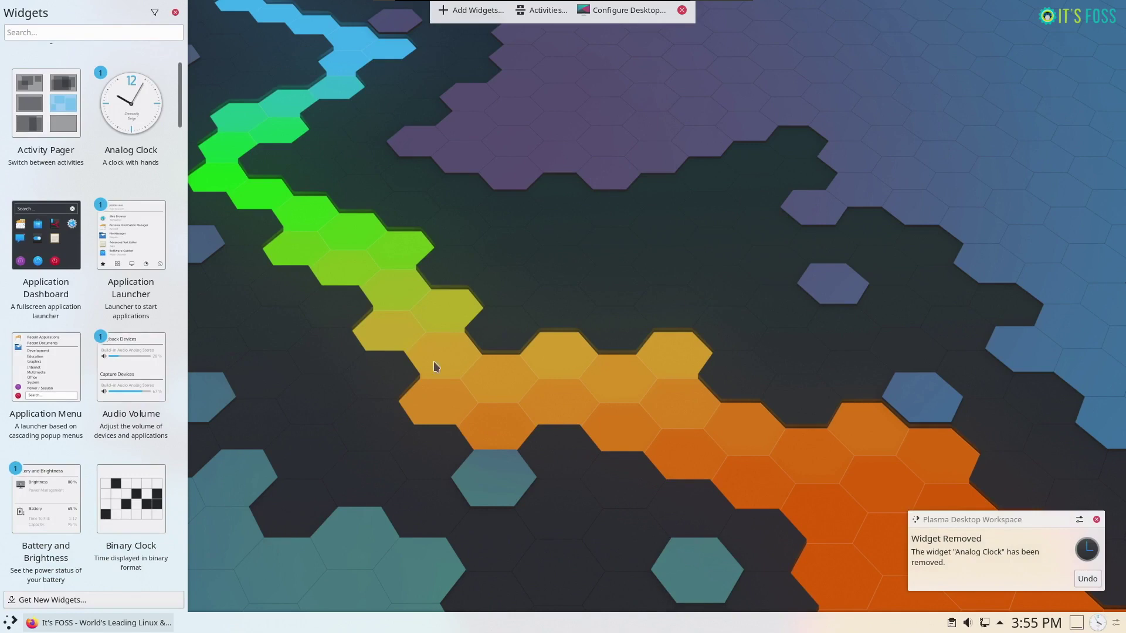
left_click(1097, 522)
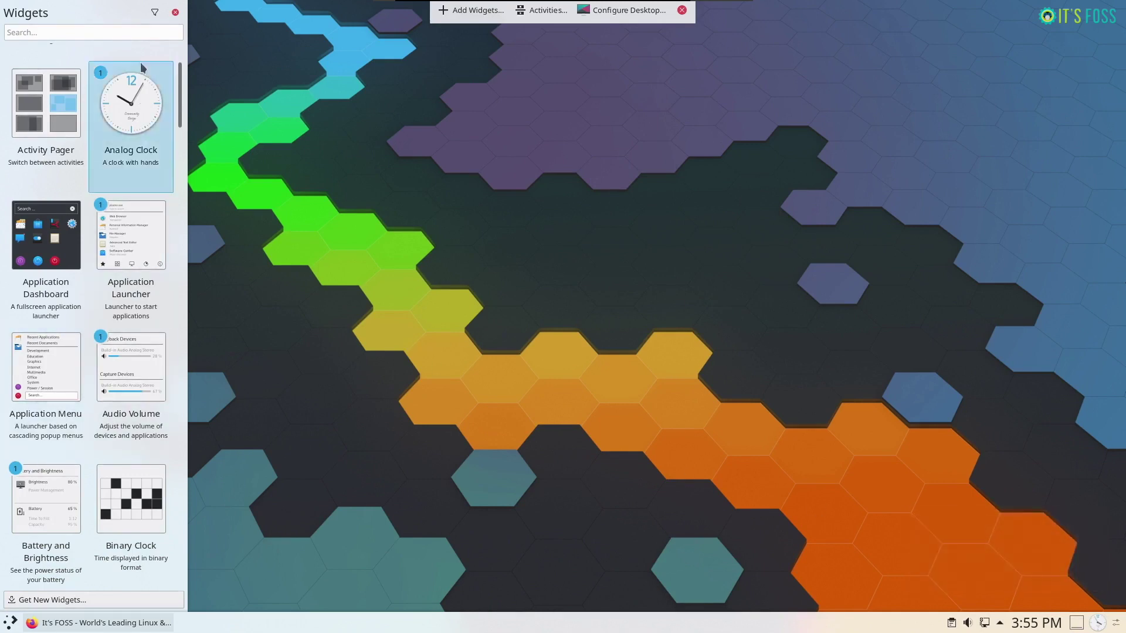
left_click(174, 13)
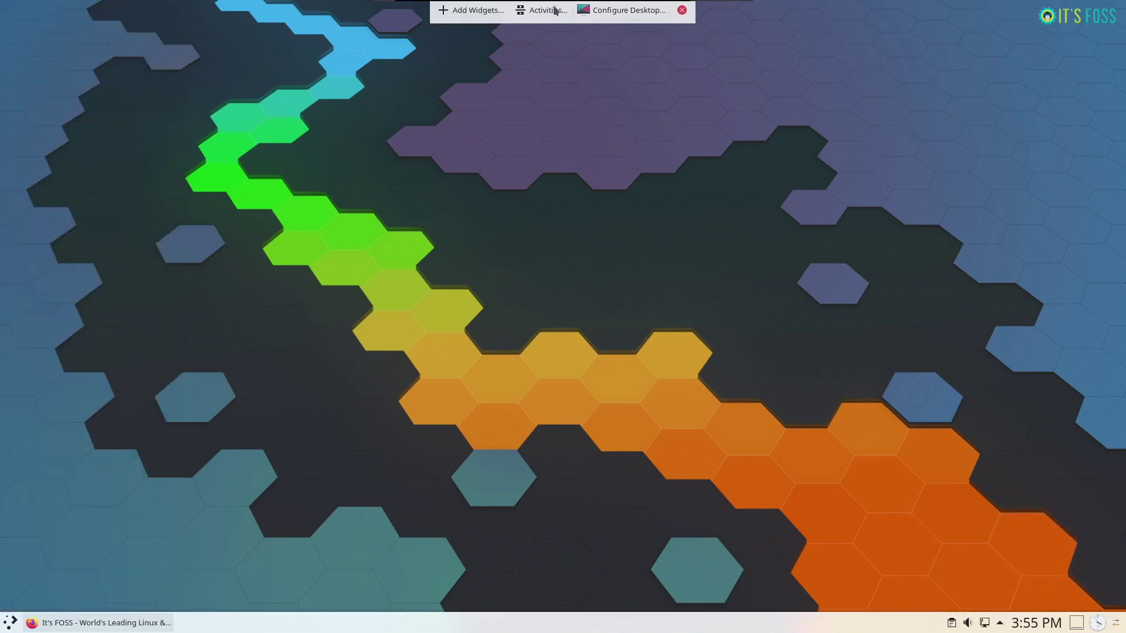
left_click(538, 14)
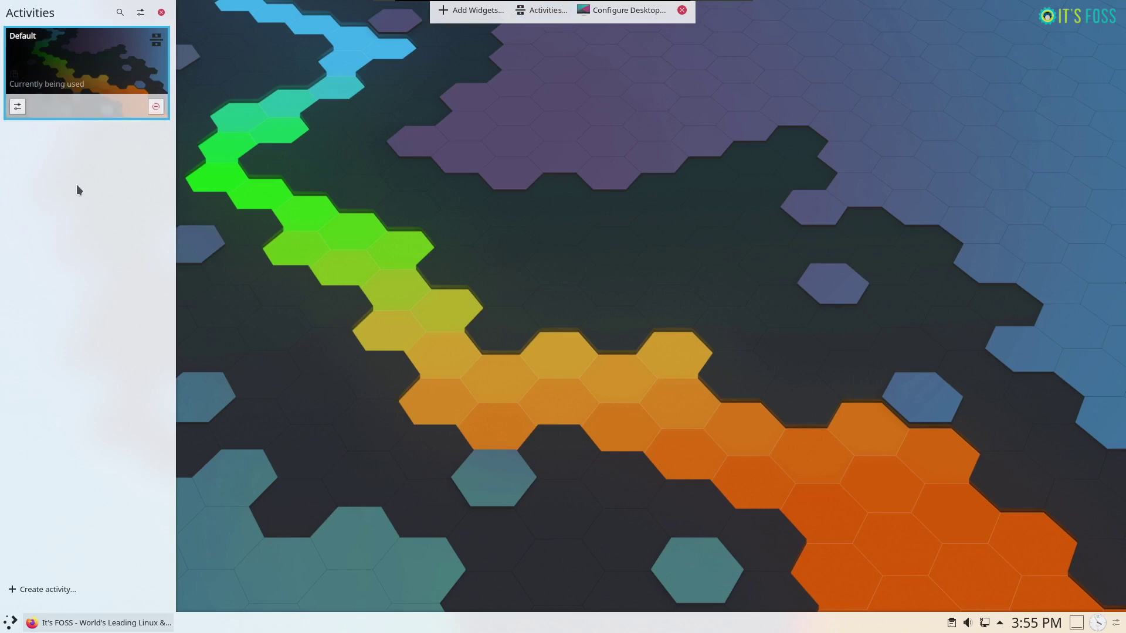
Step: Close the activities overview and open Desktop settings on the Mouse Actions page
left_click(538, 12)
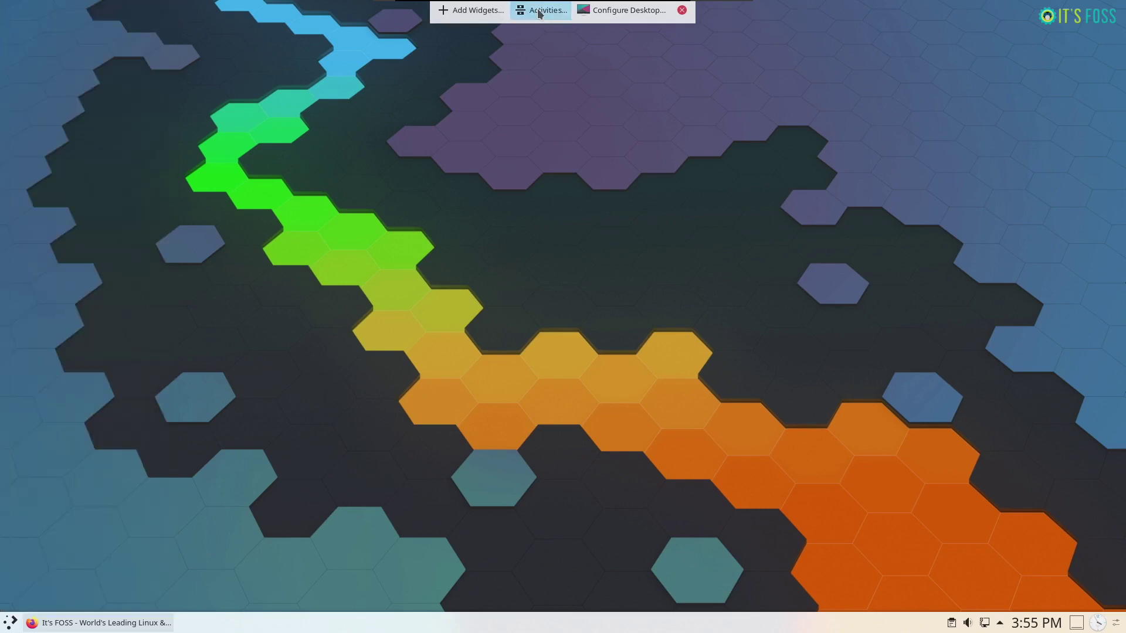
left_click(619, 11)
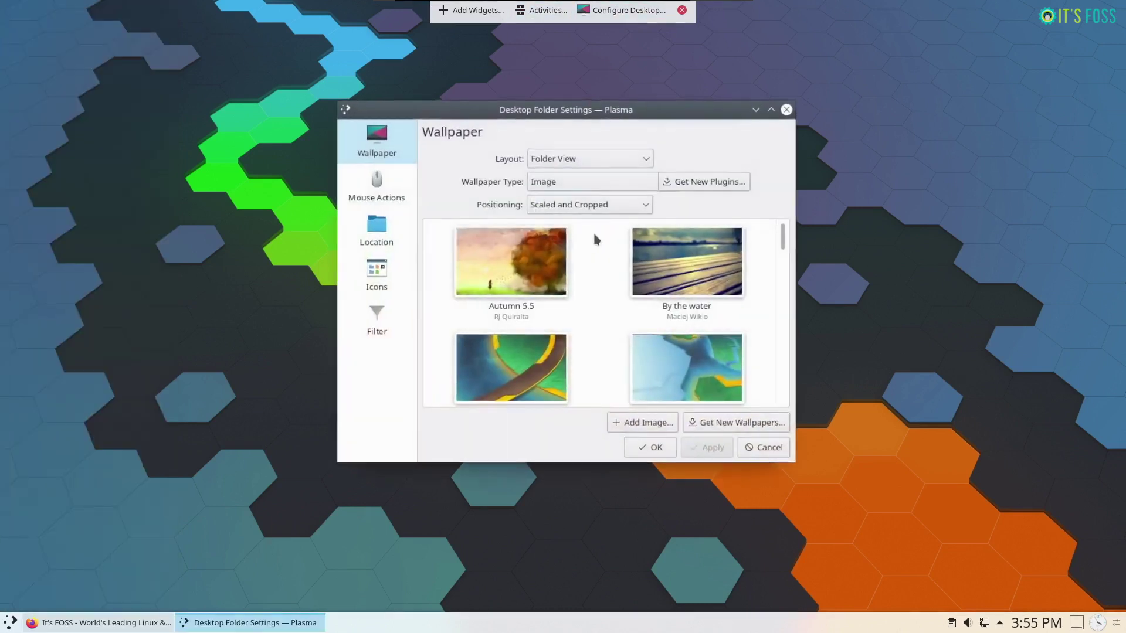
left_click(388, 191)
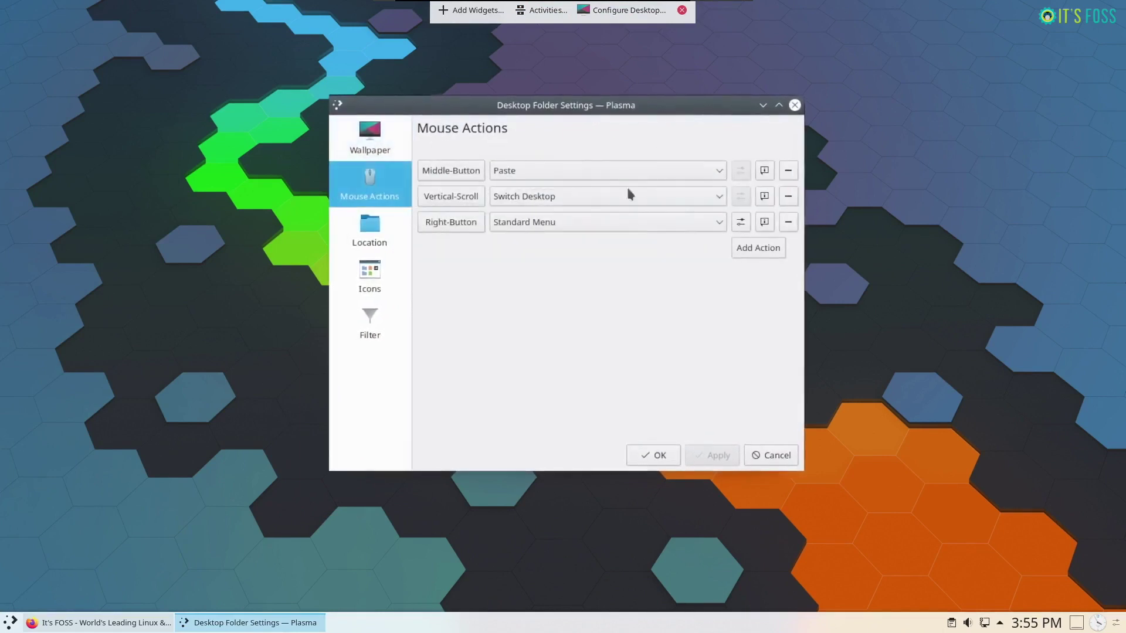
Step: Review the Location, Icons and Filter pages, close the settings, and bring up the launcher
left_click(367, 245)
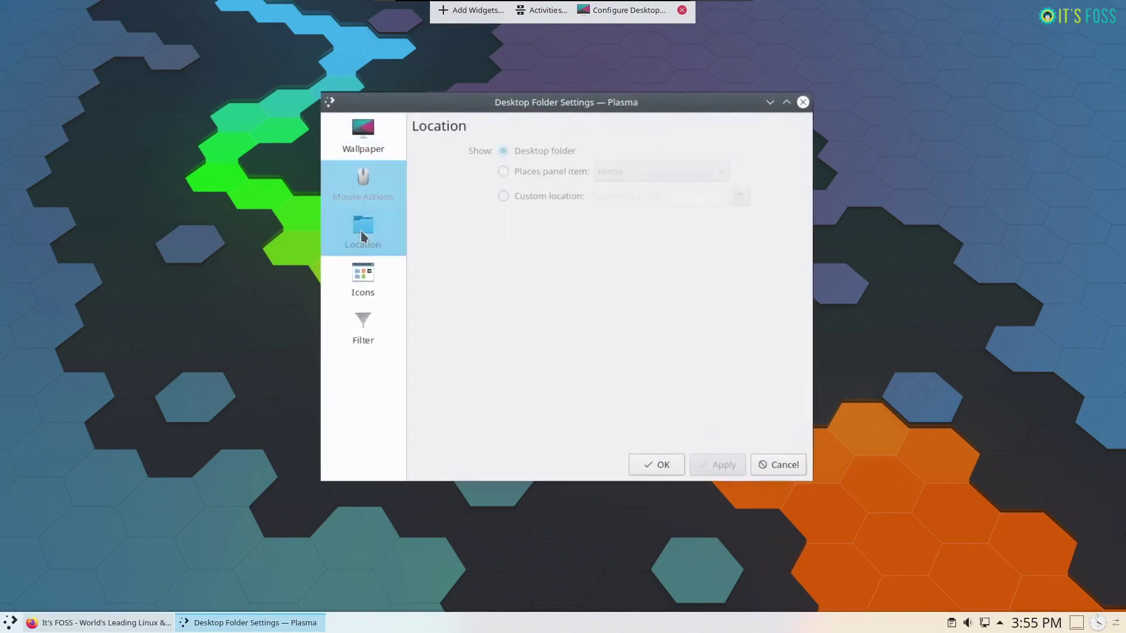
left_click(365, 274)
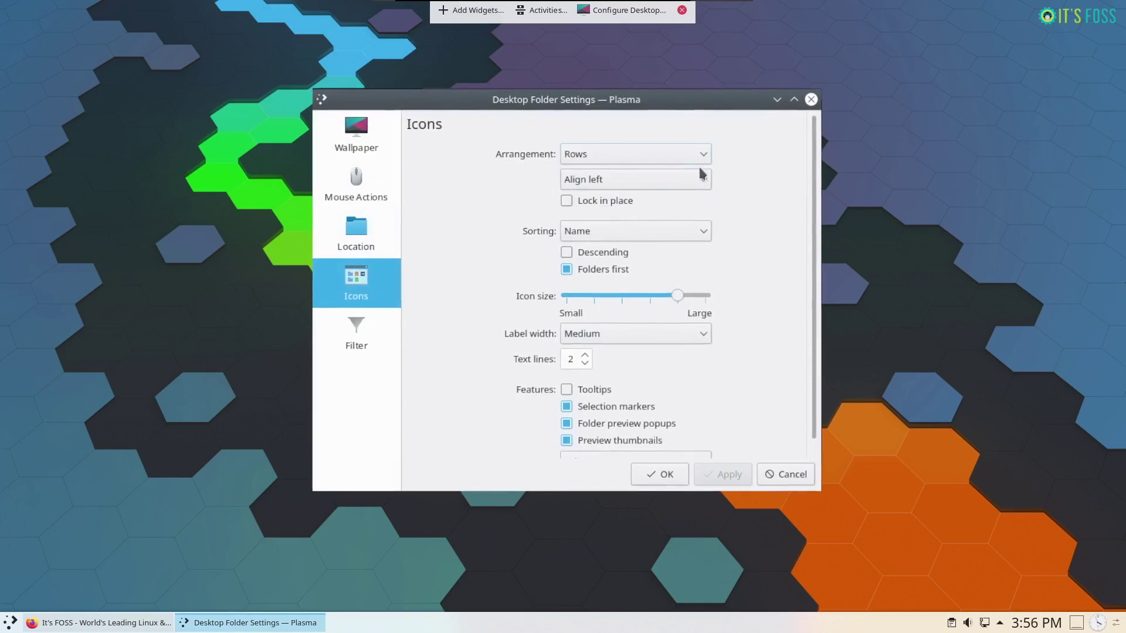
scroll(659, 347, "down", 1)
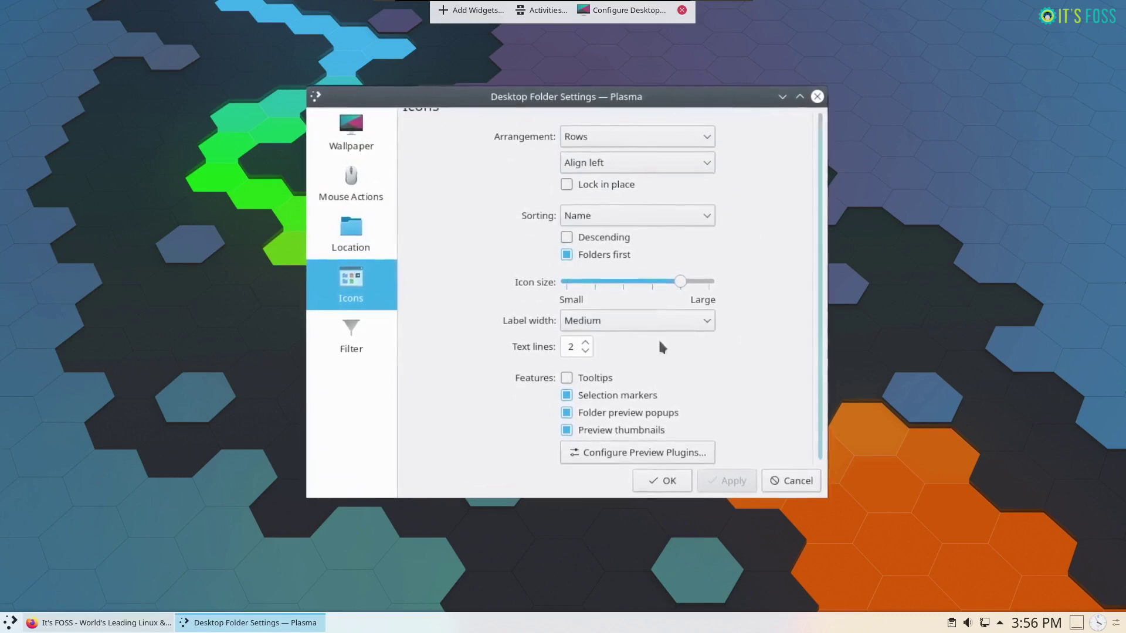
left_click(356, 330)
key("Escape")
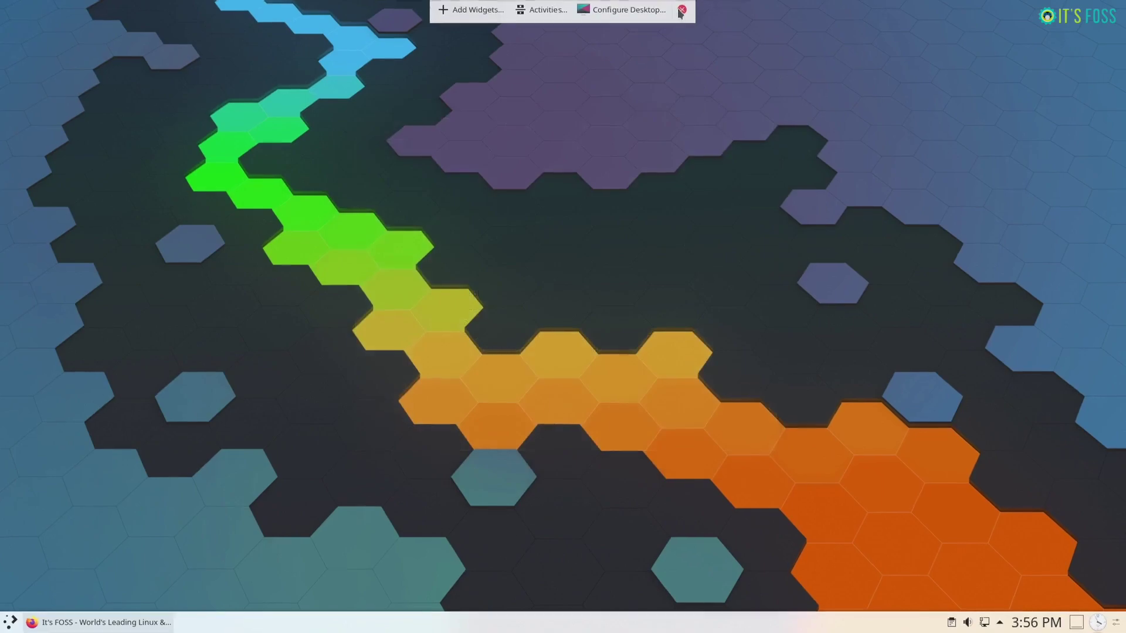
key("super")
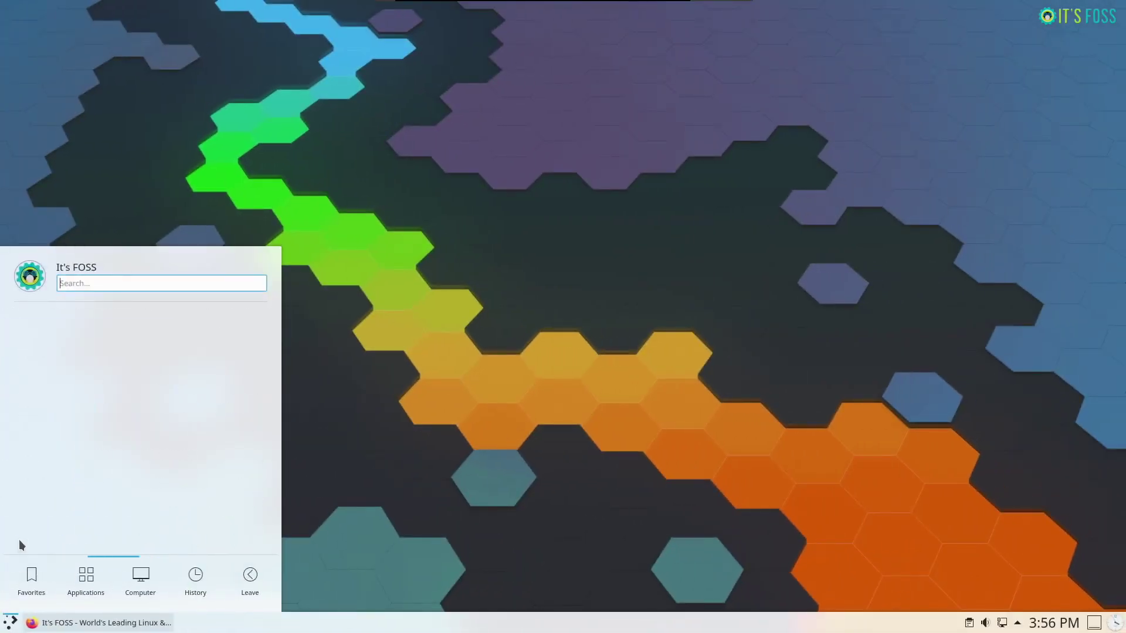
Step: Launch Dolphin and look into the Documents, Downloads and Music folders from Home
left_click(68, 370)
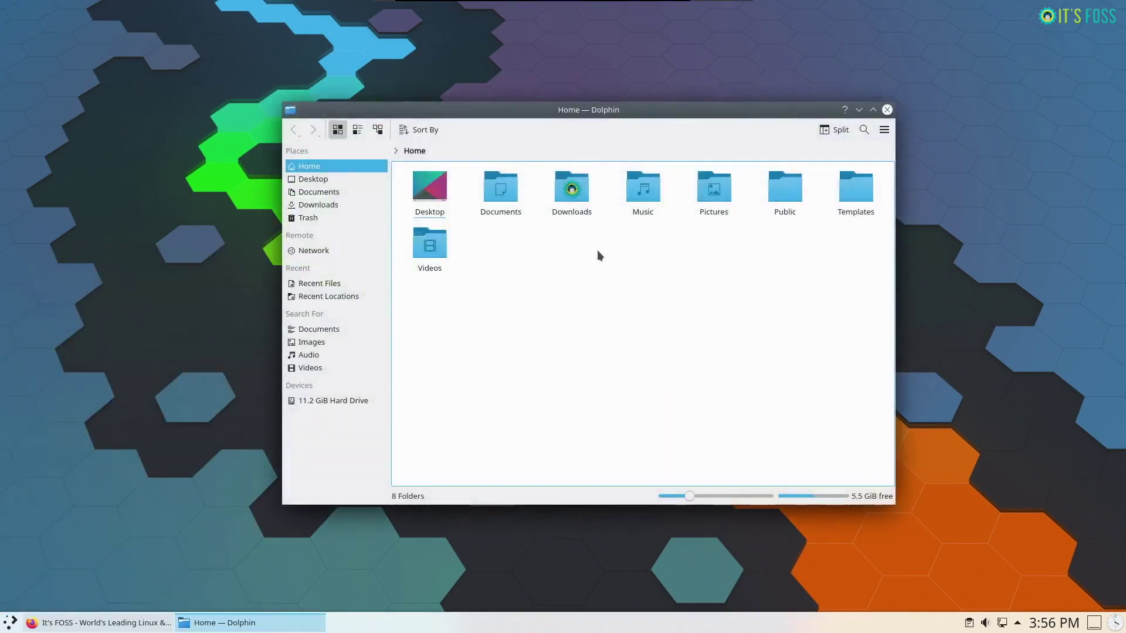
left_click(509, 192)
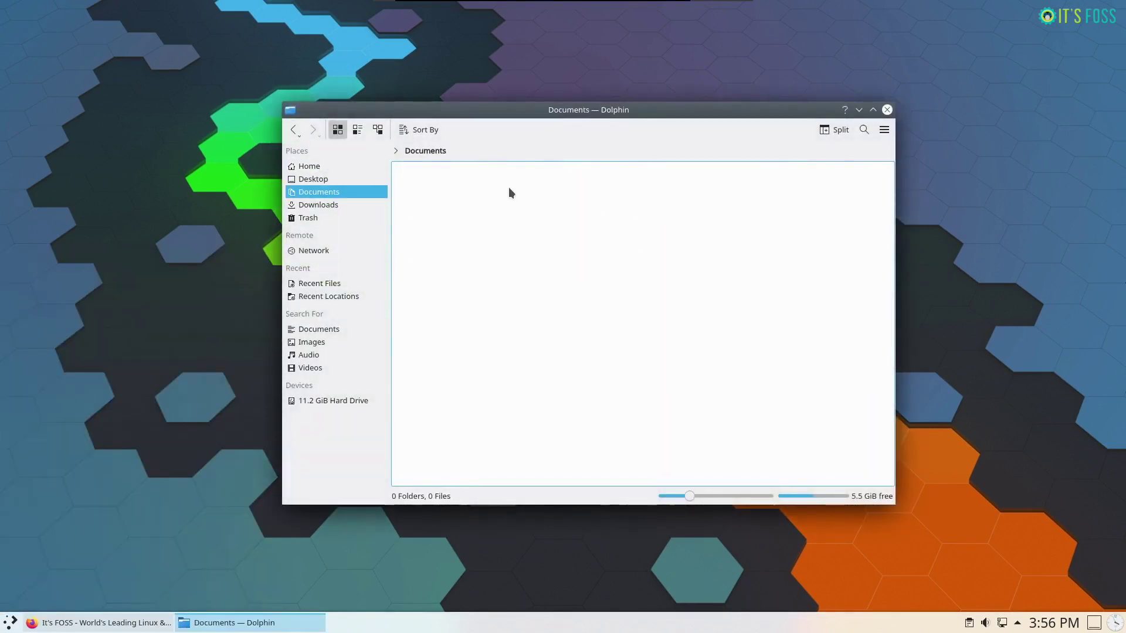
left_click(295, 130)
left_click(567, 189)
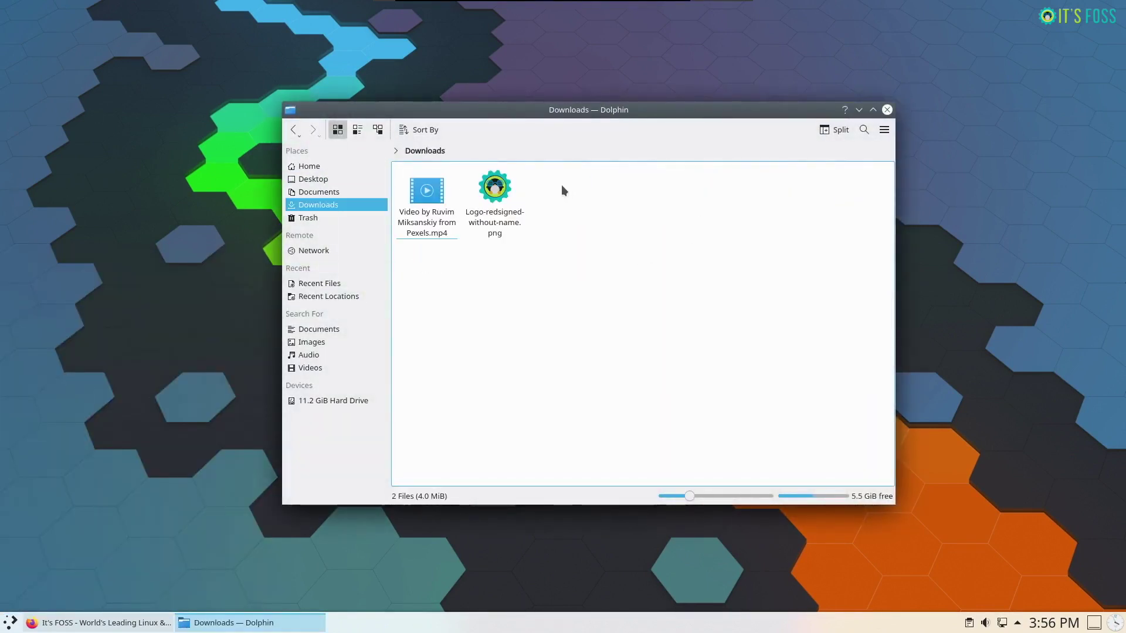
left_click(293, 132)
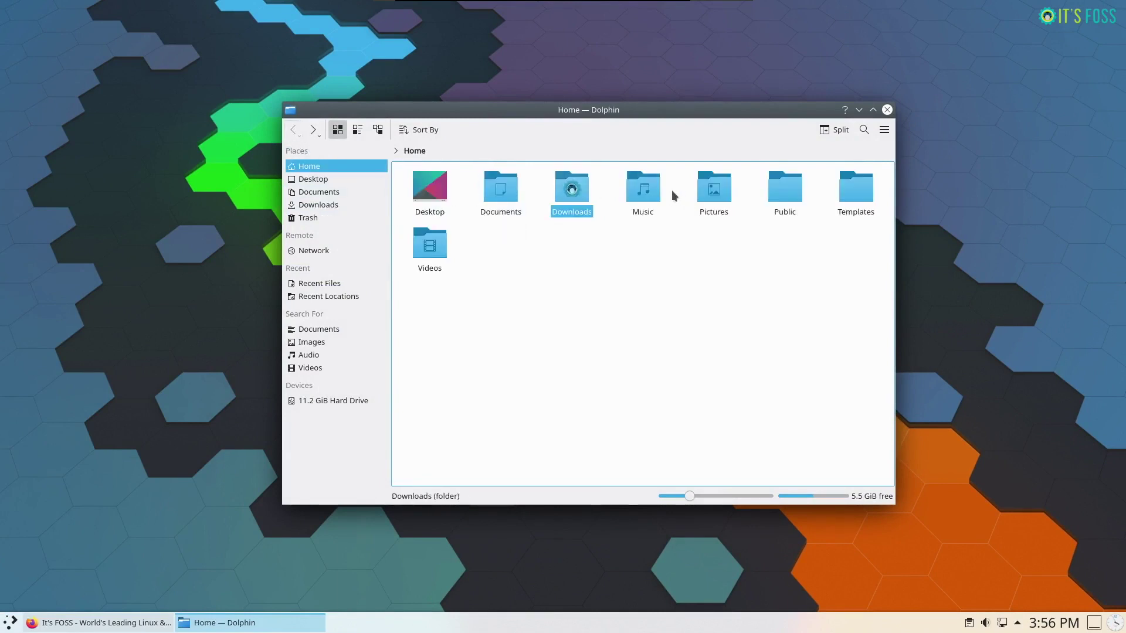
left_click(647, 189)
left_click(294, 132)
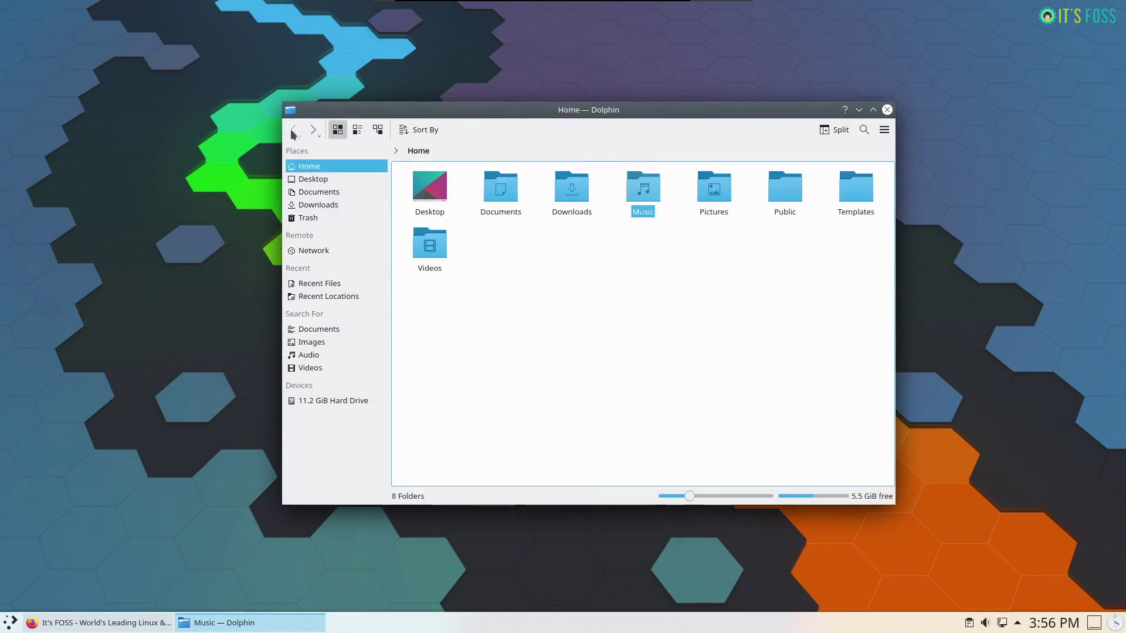
Step: Visit Network, Documents and Desktop in Places, settle on Downloads, and view Dolphin's About dialog
left_click(324, 251)
left_click(325, 206)
left_click(328, 181)
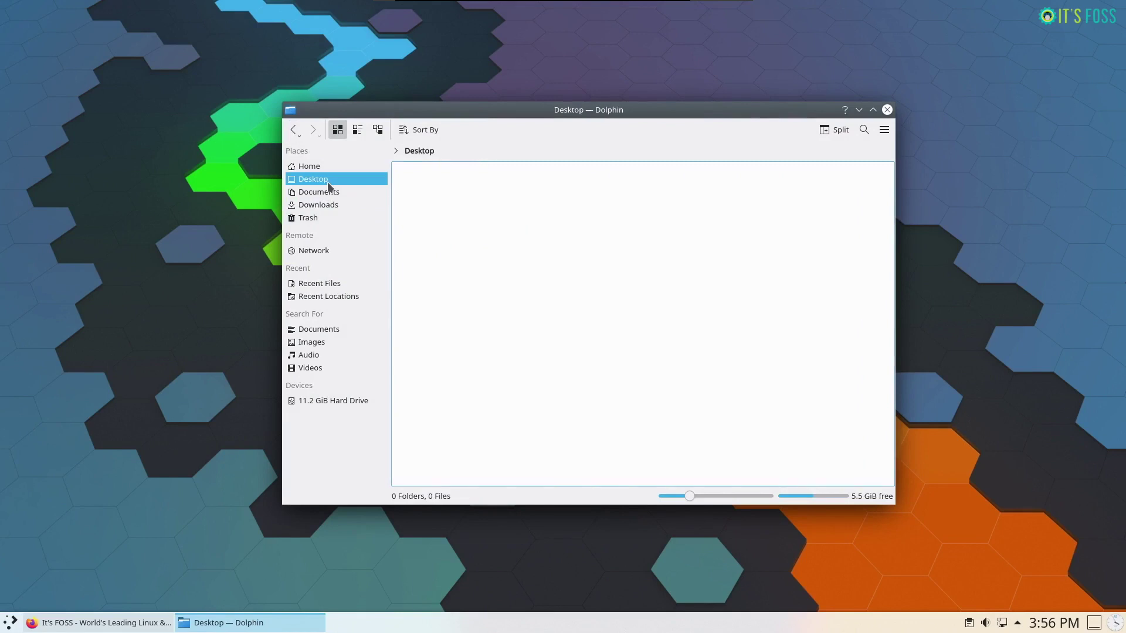
left_click(329, 205)
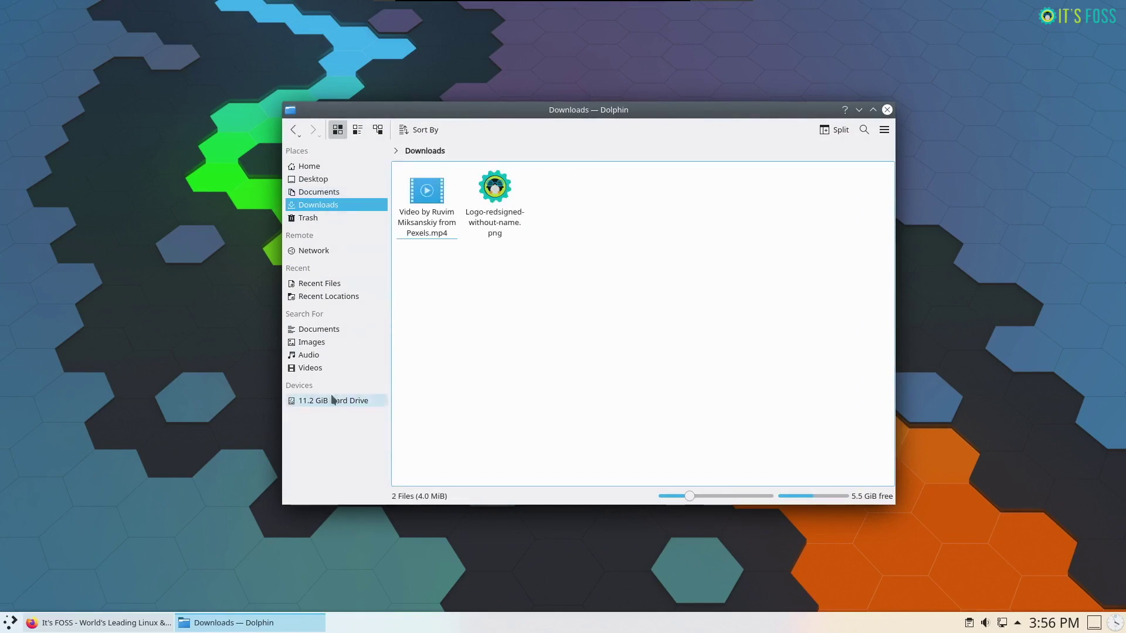
left_click(884, 130)
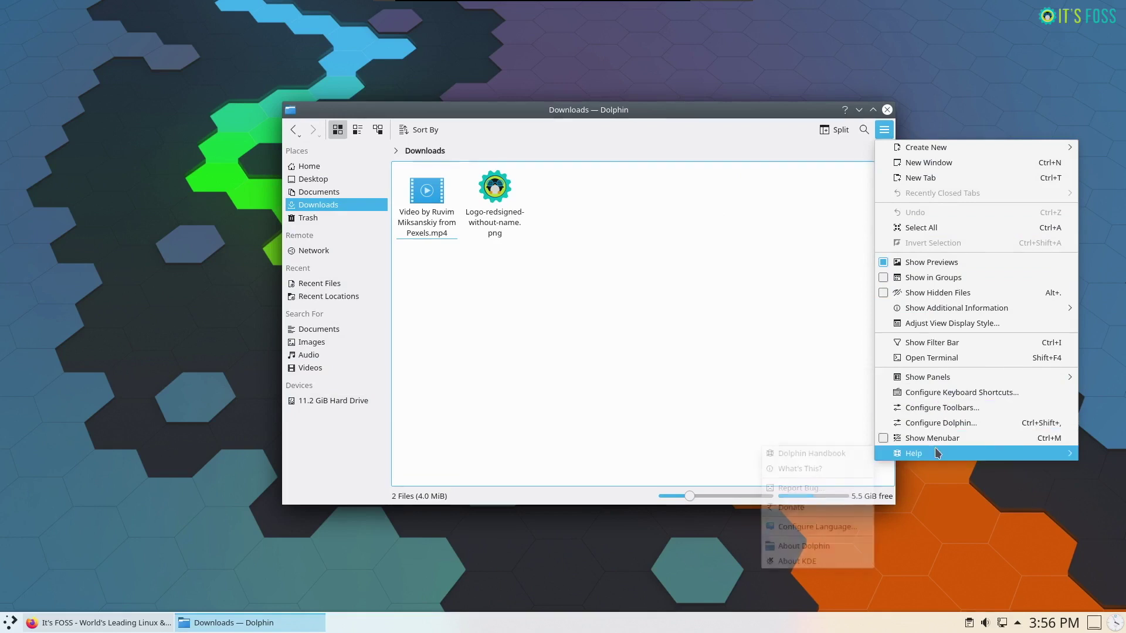
mouse_move(915, 452)
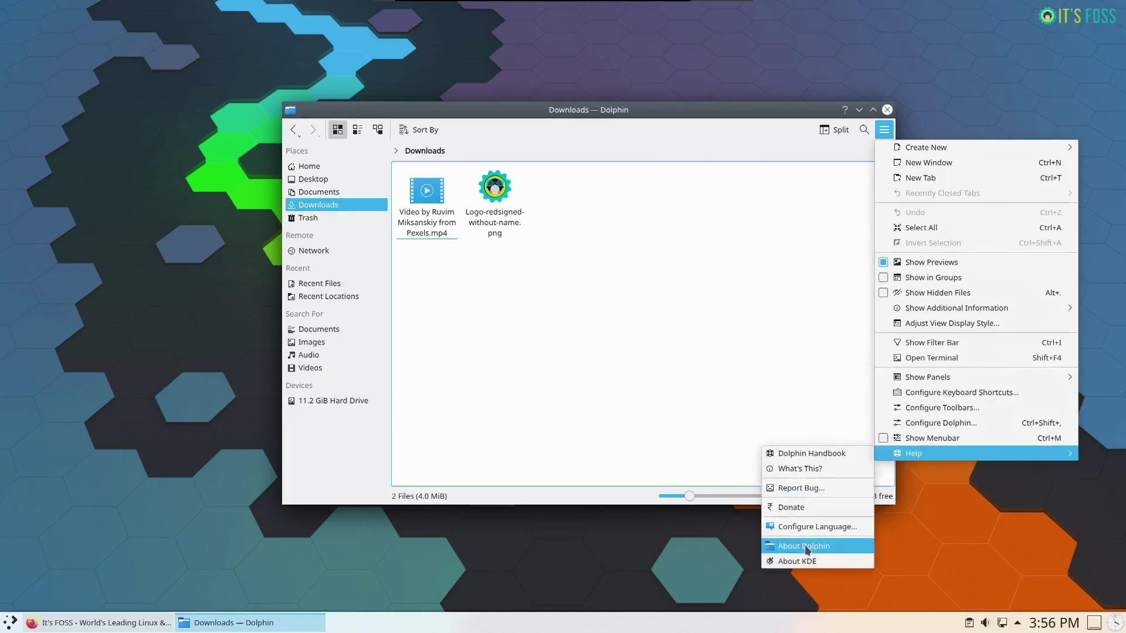
left_click(806, 546)
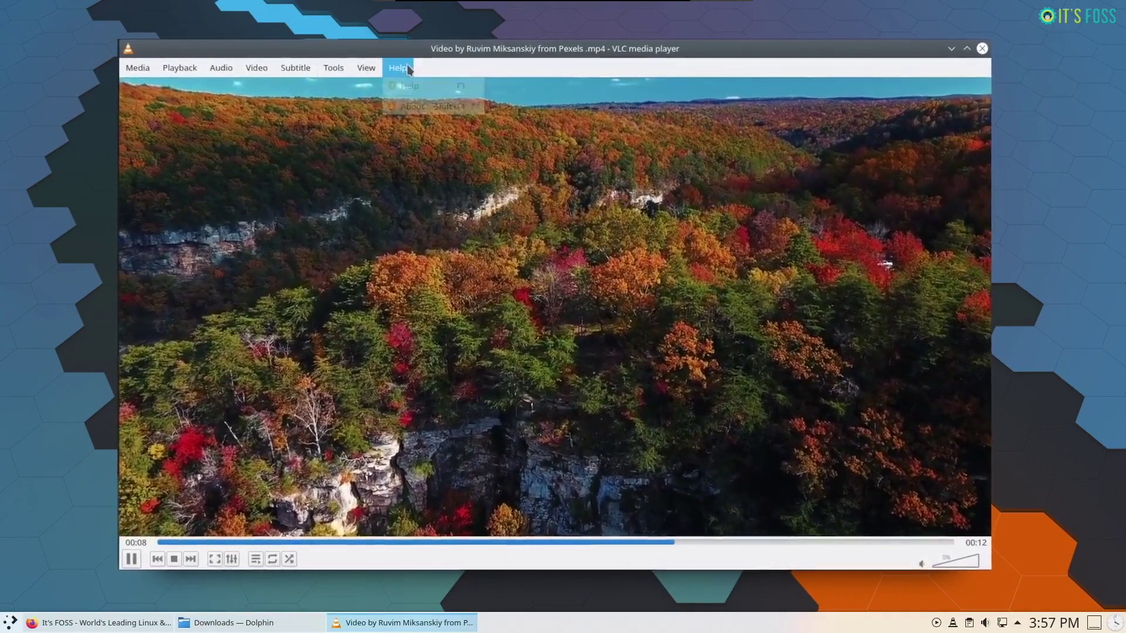
Step: View and close VLC's About information, then bring up the application launcher
left_click(399, 69)
left_click(411, 107)
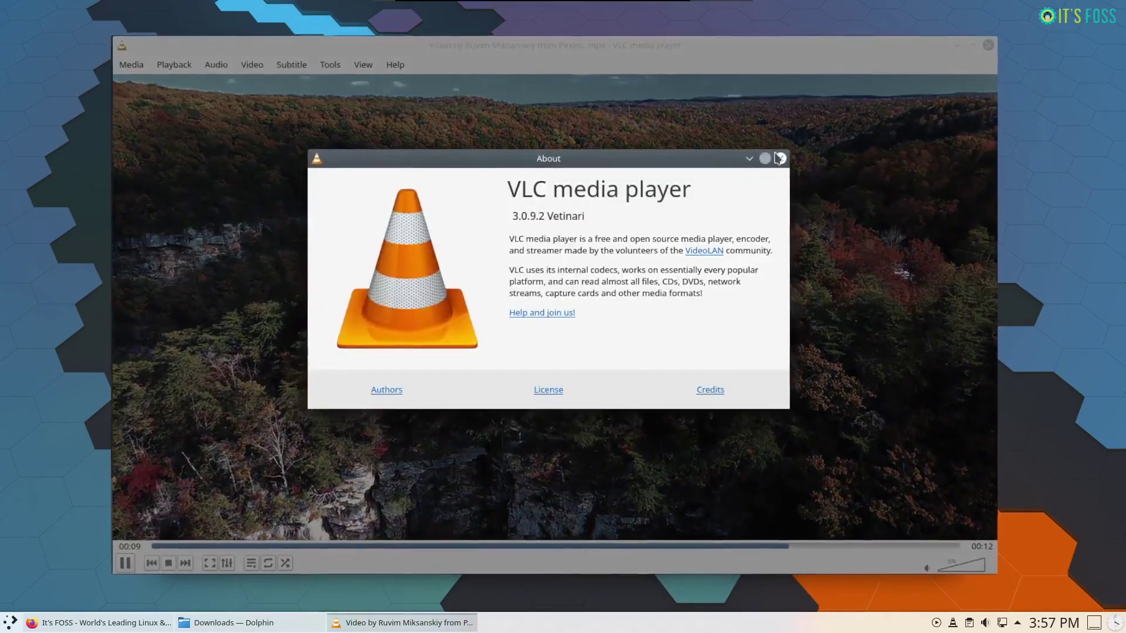
left_click(780, 159)
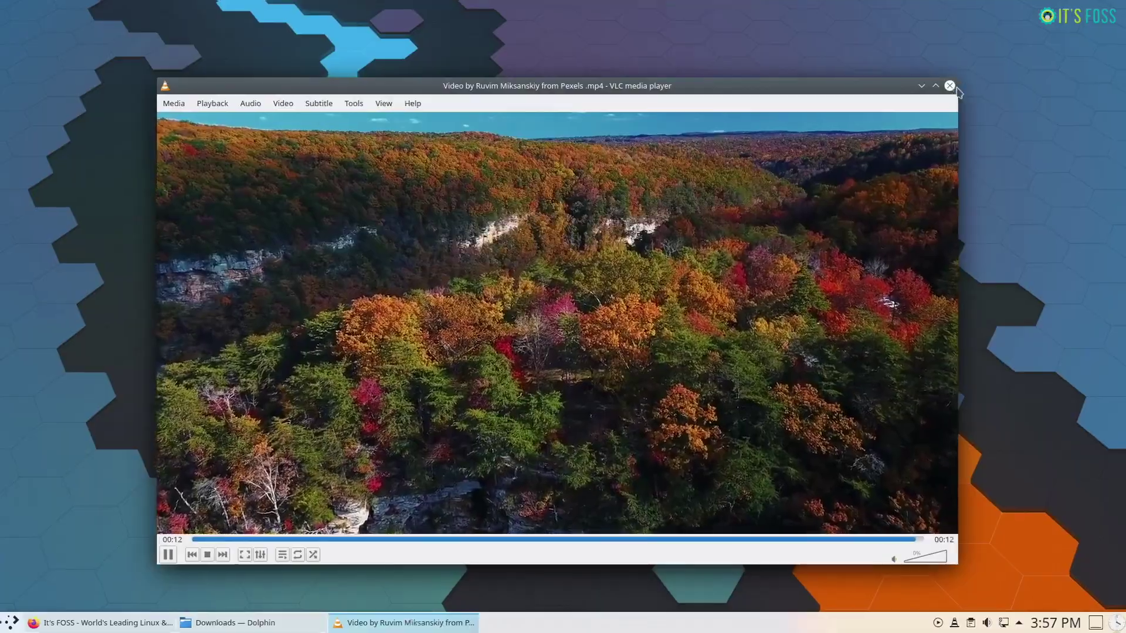
key("super")
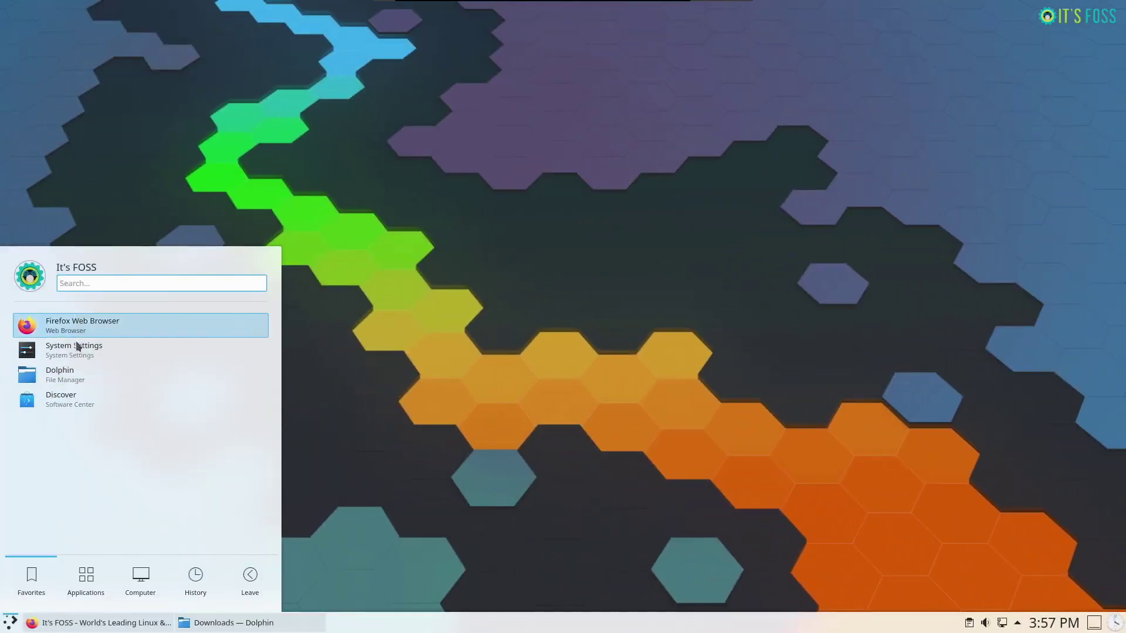
Step: Browse the Utilities and System application categories and launch KSysGuard
left_click(84, 574)
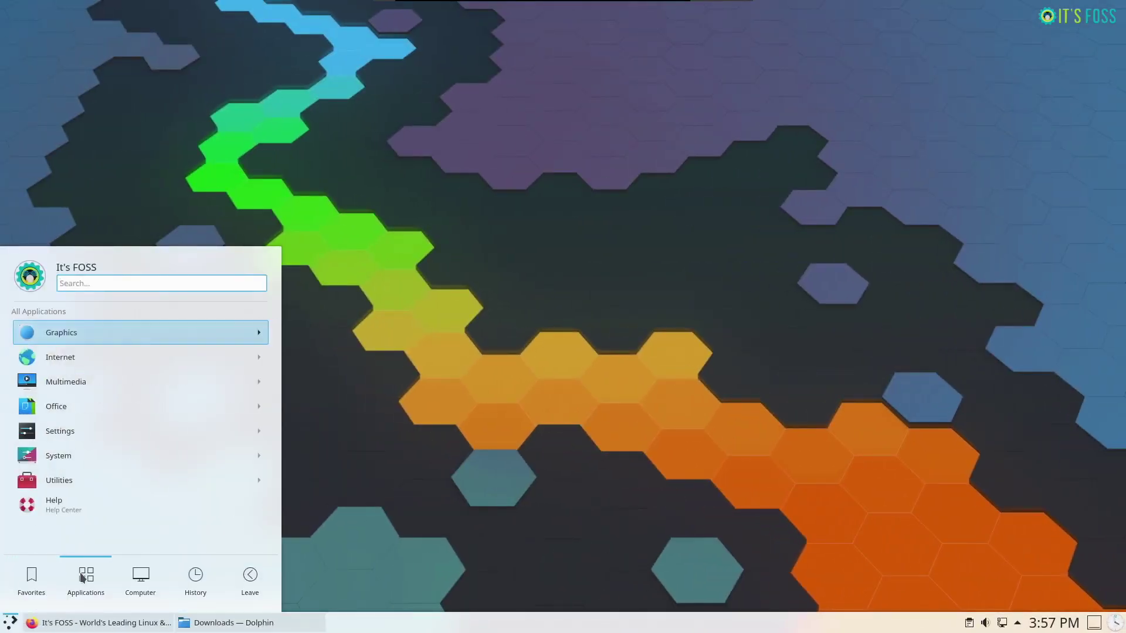
left_click(79, 487)
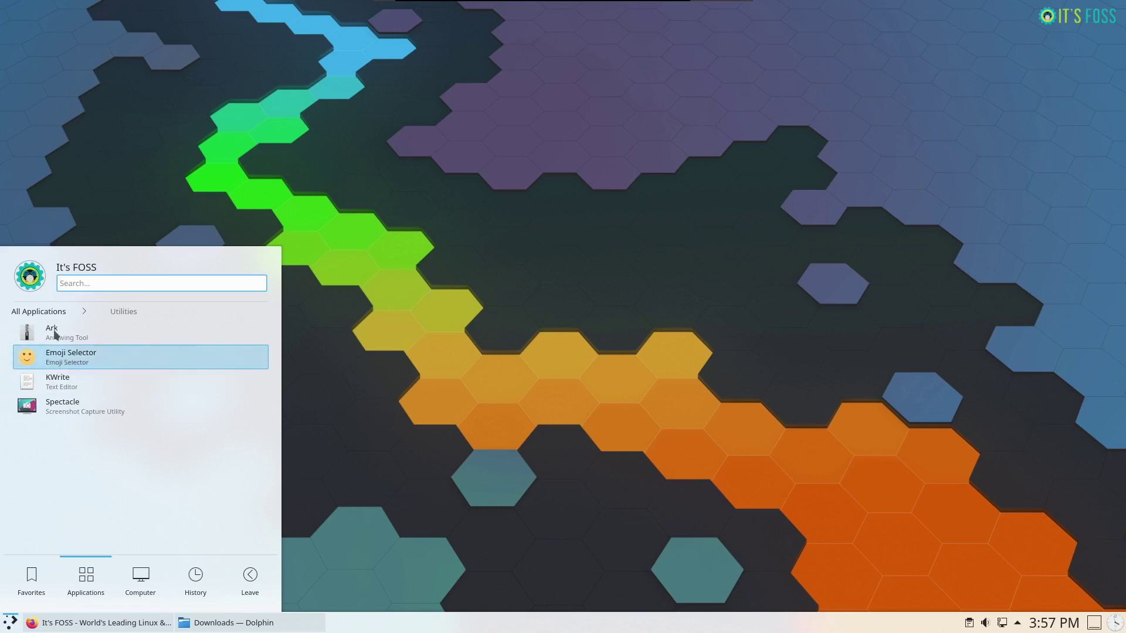
left_click(66, 312)
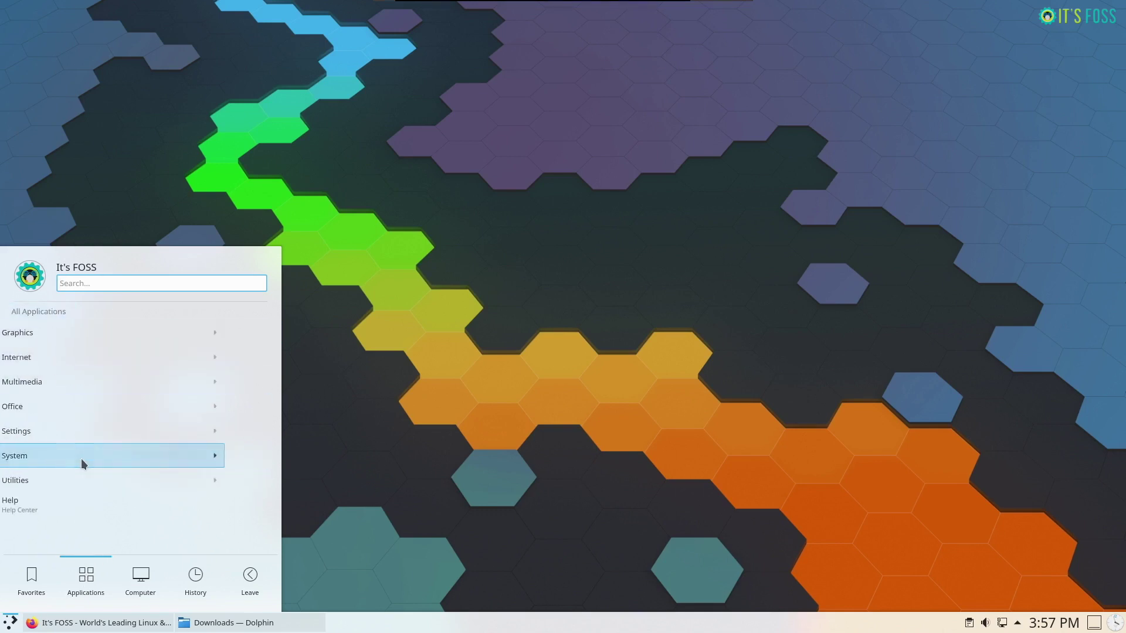
left_click(81, 458)
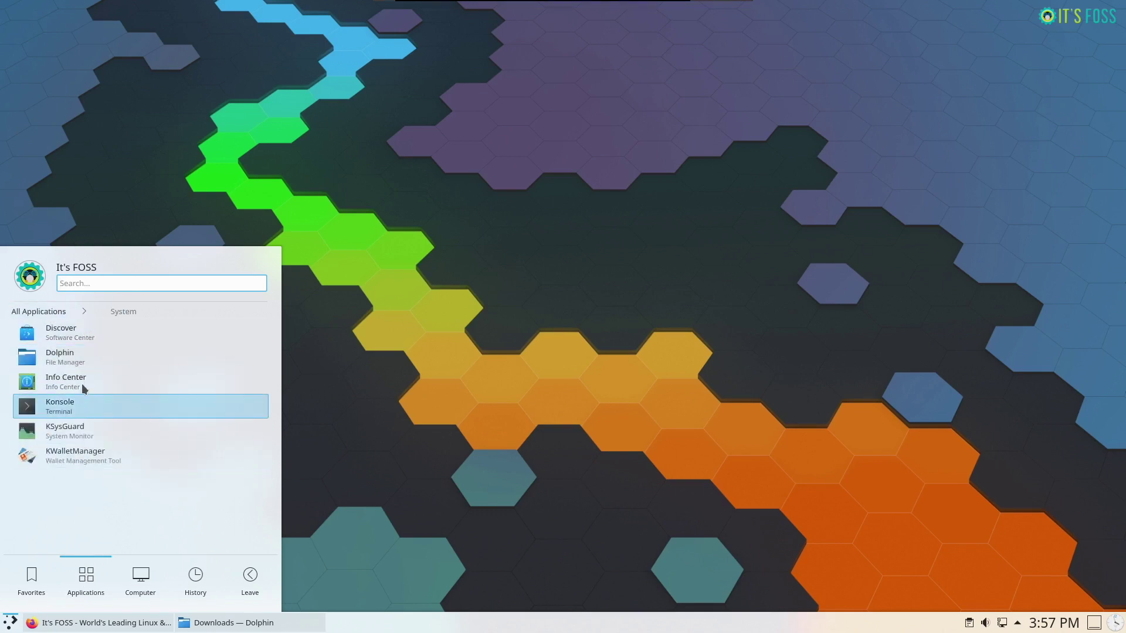
left_click(88, 429)
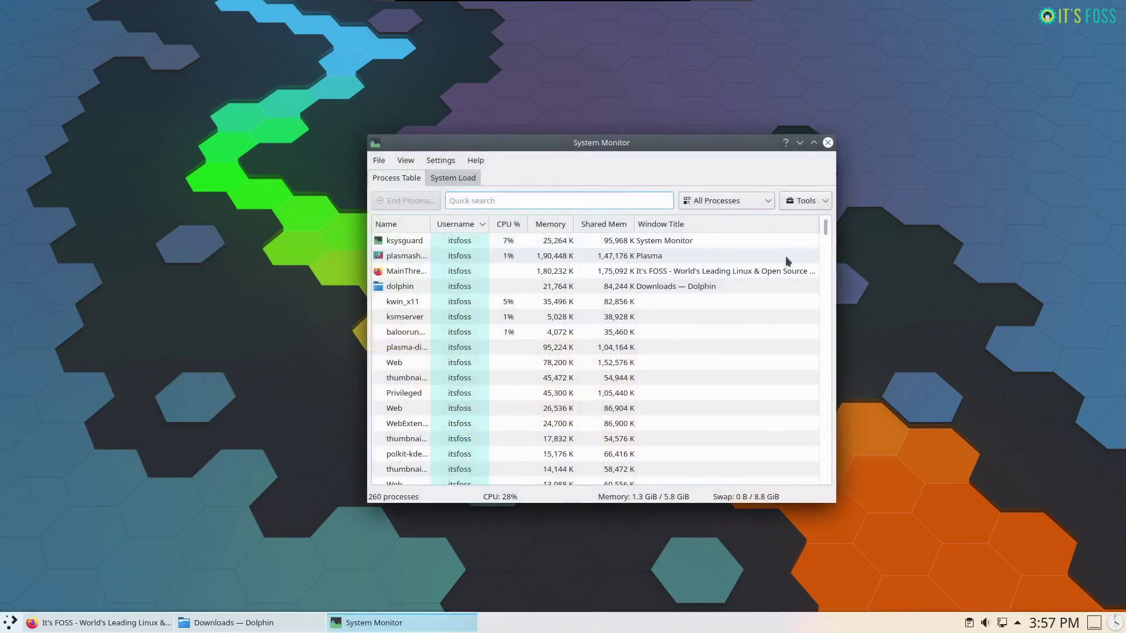
scroll(827, 228, "down", 1)
scroll(826, 232, "down", 3)
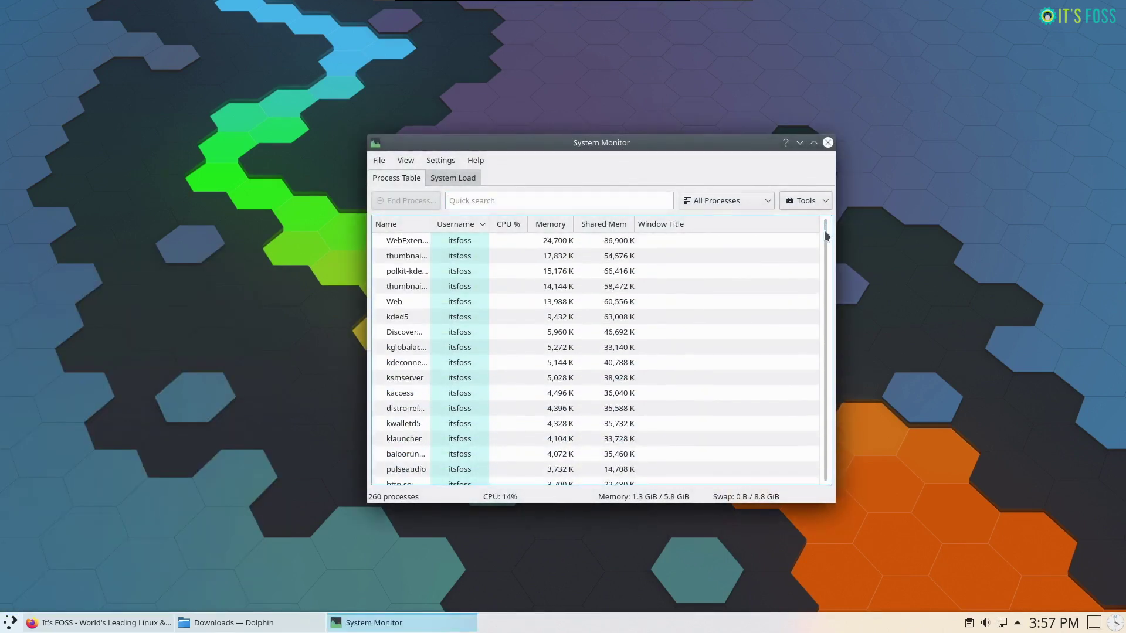
scroll(825, 229, "up", 4)
Step: Show processes as All Processes, Tree, browse Office and Multimedia apps, then return to Firefox
left_click(729, 199)
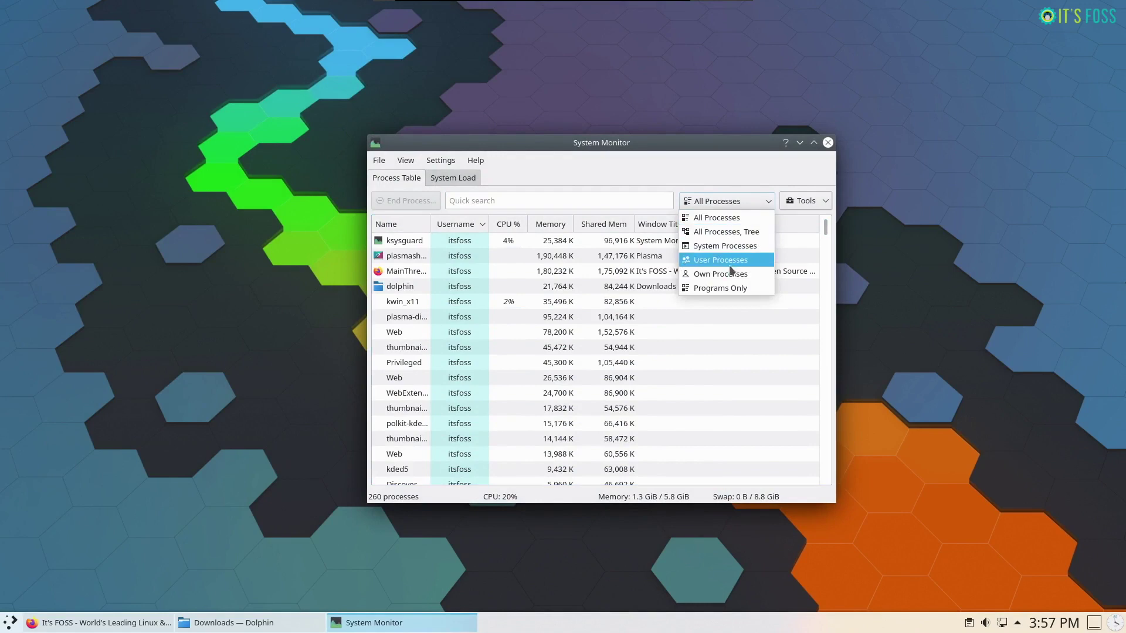
left_click(730, 233)
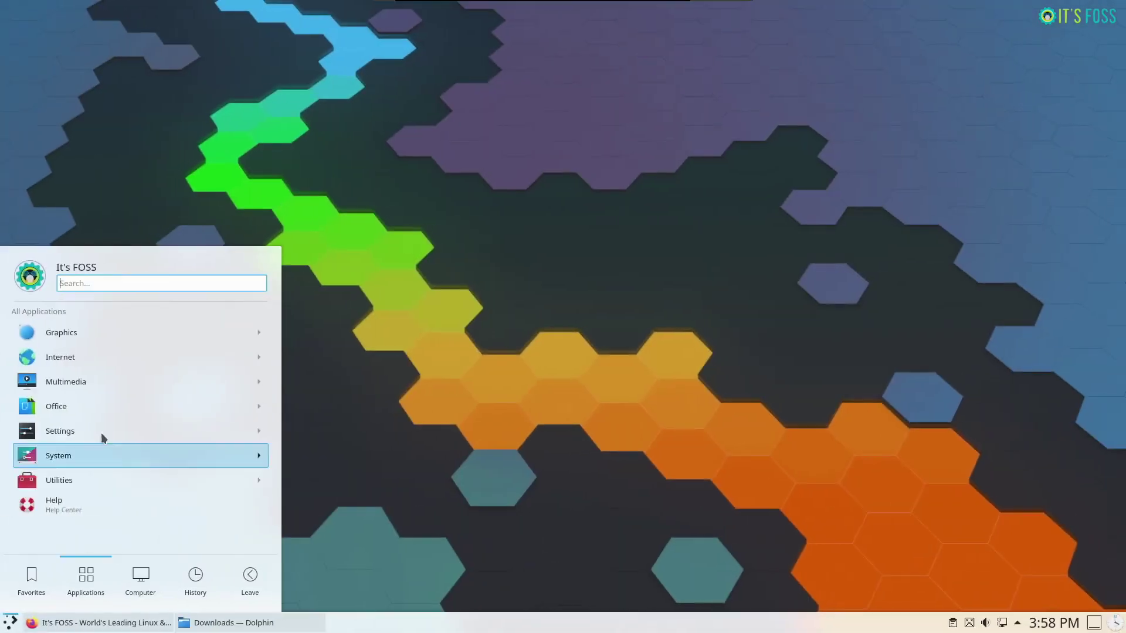
left_click(107, 415)
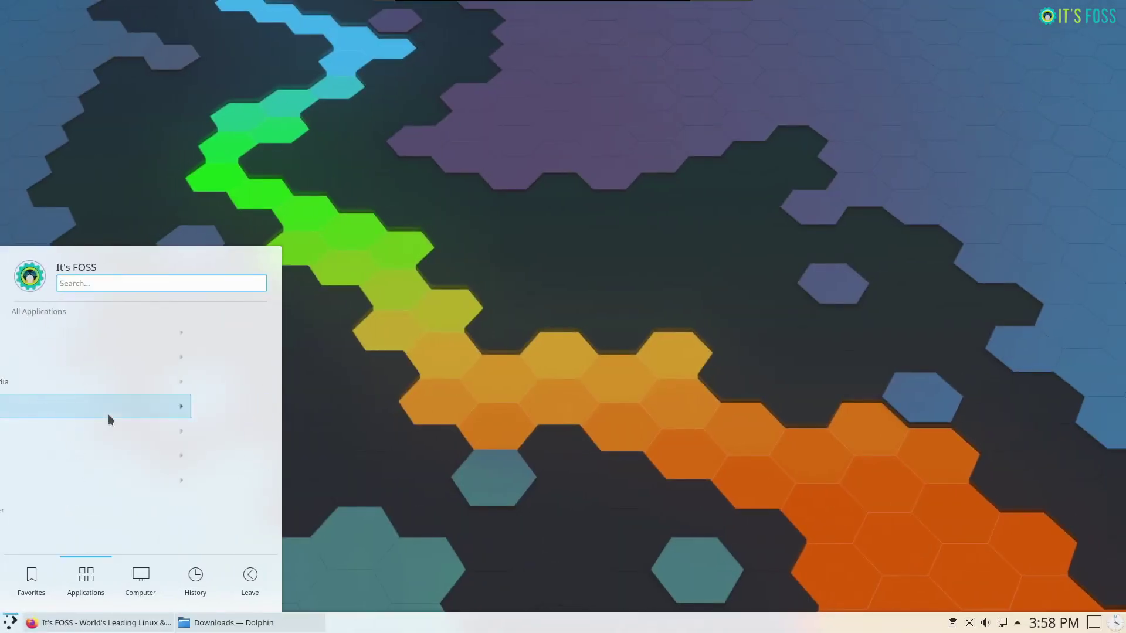
left_click(63, 312)
left_click(86, 385)
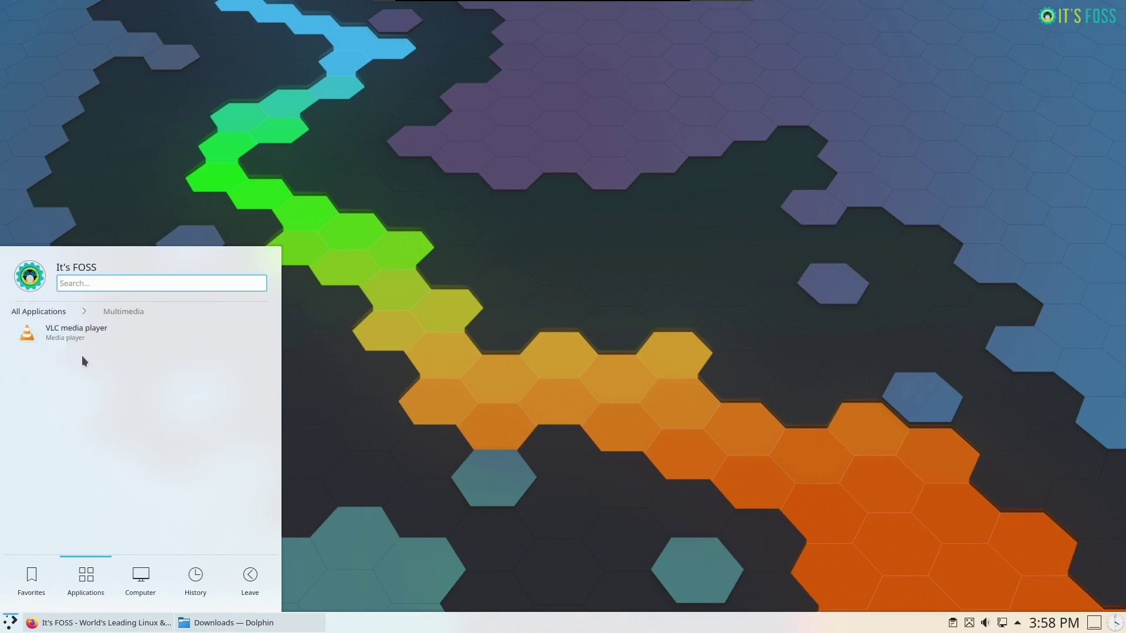
left_click(52, 315)
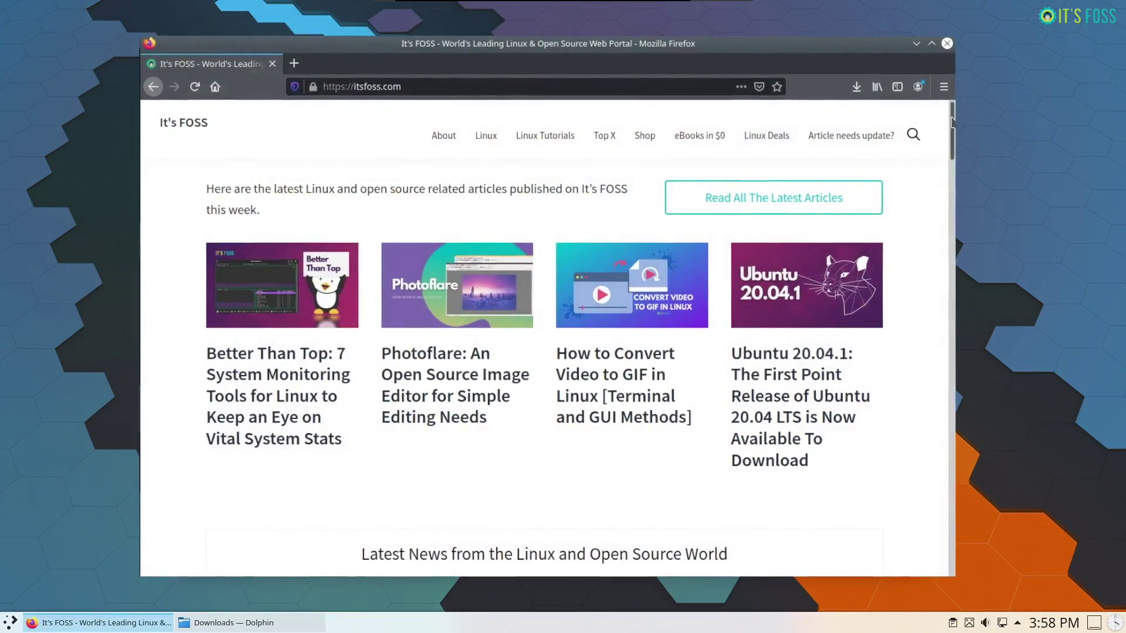
mouse_move(950, 123)
left_mouse_down()
mouse_move(920, 485)
mouse_move(908, 114)
left_mouse_up()
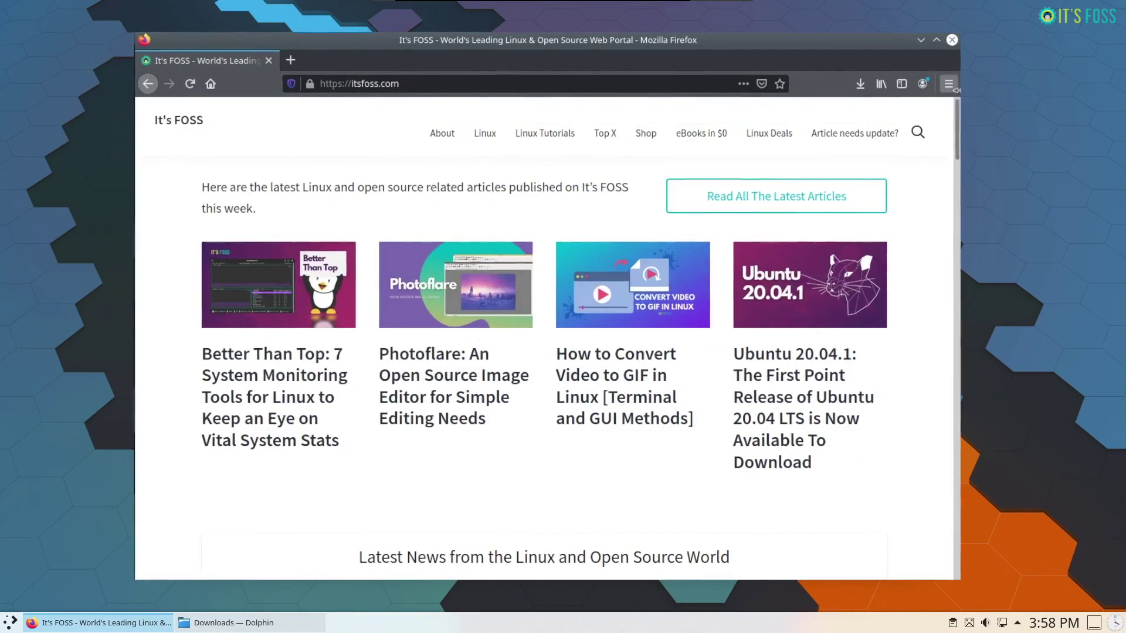
Step: View the About Firefox dialog (version 79.0) from the menu's Help submenu
left_click(948, 84)
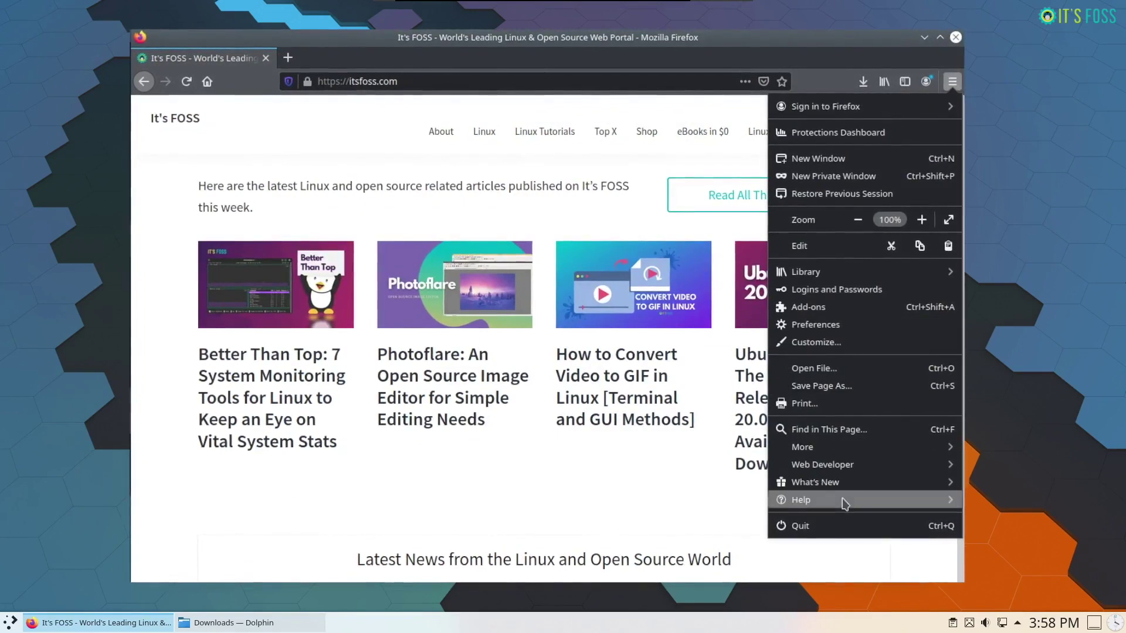
left_click(844, 502)
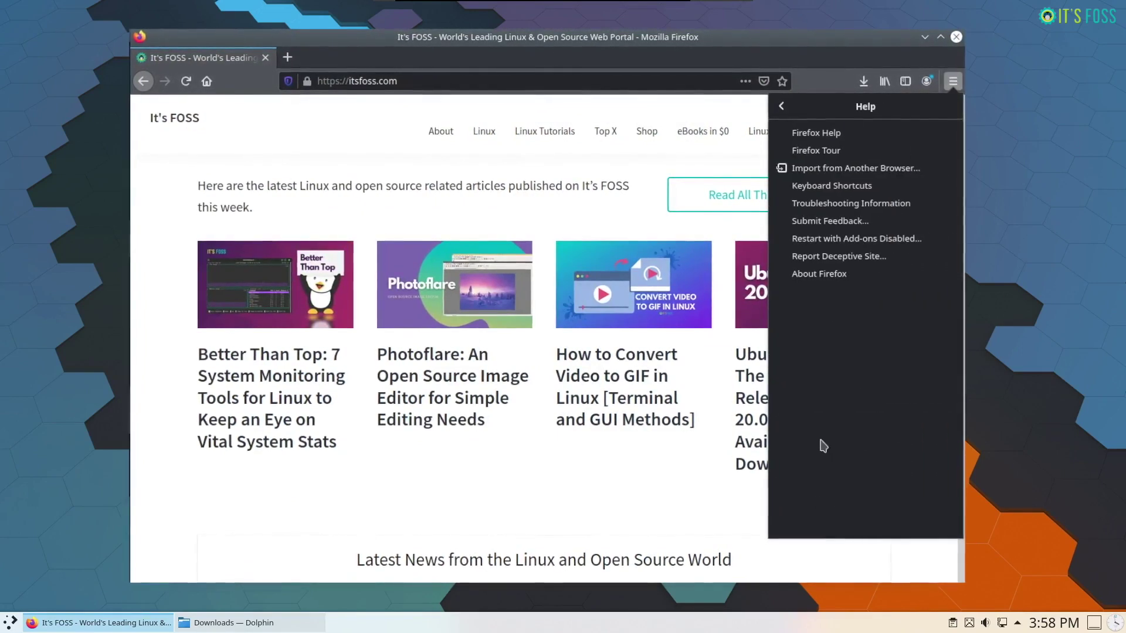
left_click(832, 272)
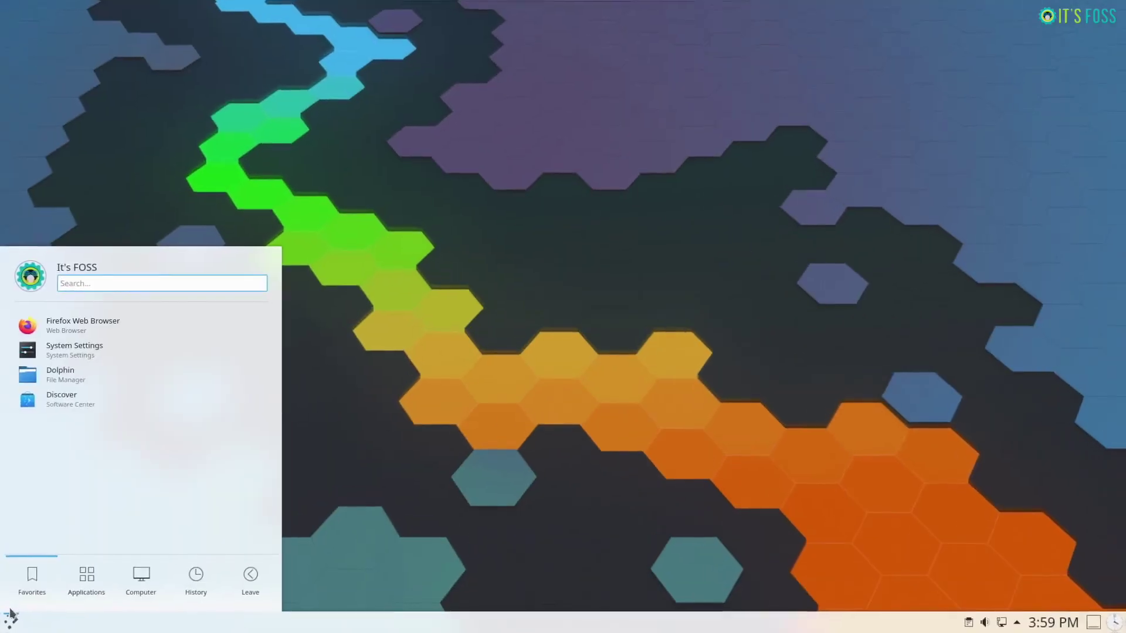
Step: Open System Settings, apply the Breeze Dark global theme, and view the Plasma Style page
left_click(101, 354)
left_click(369, 154)
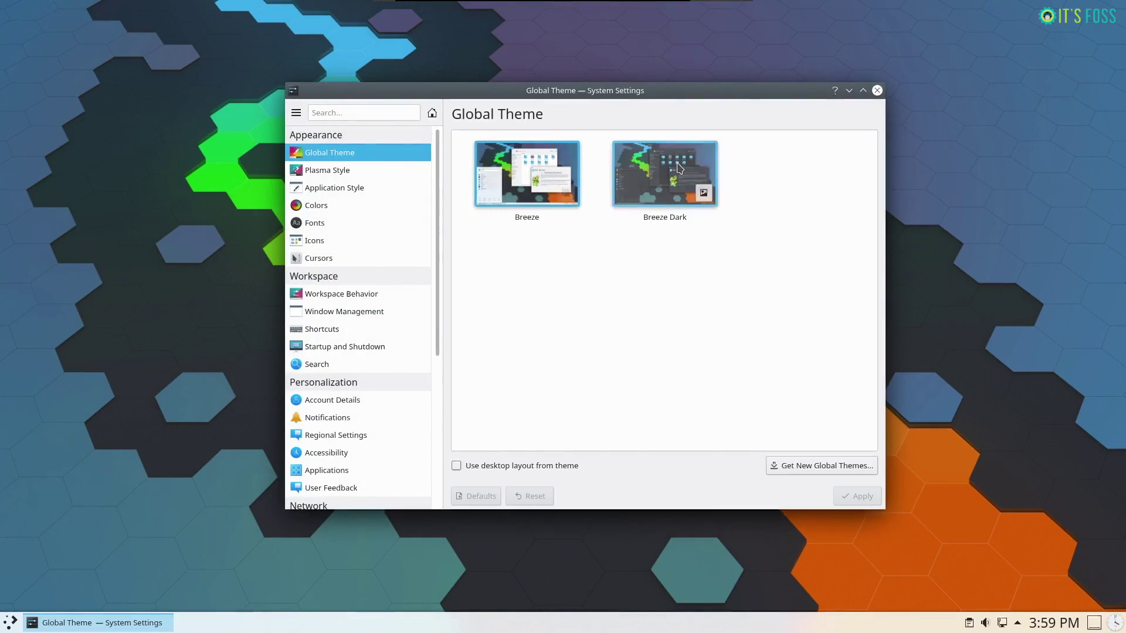
left_click(678, 169)
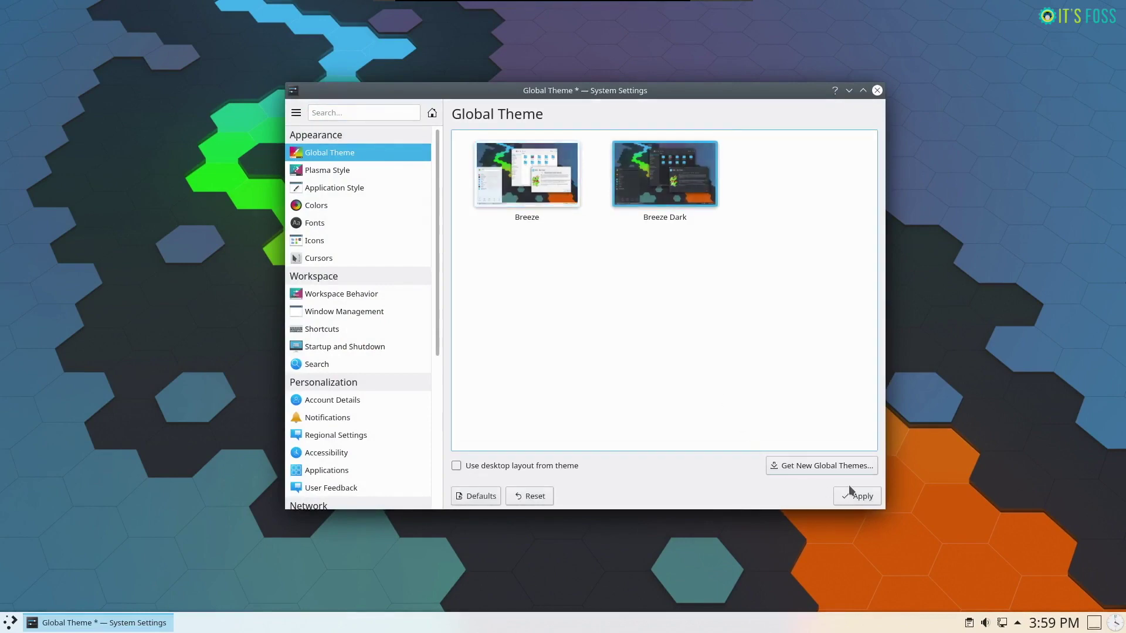
left_click(856, 495)
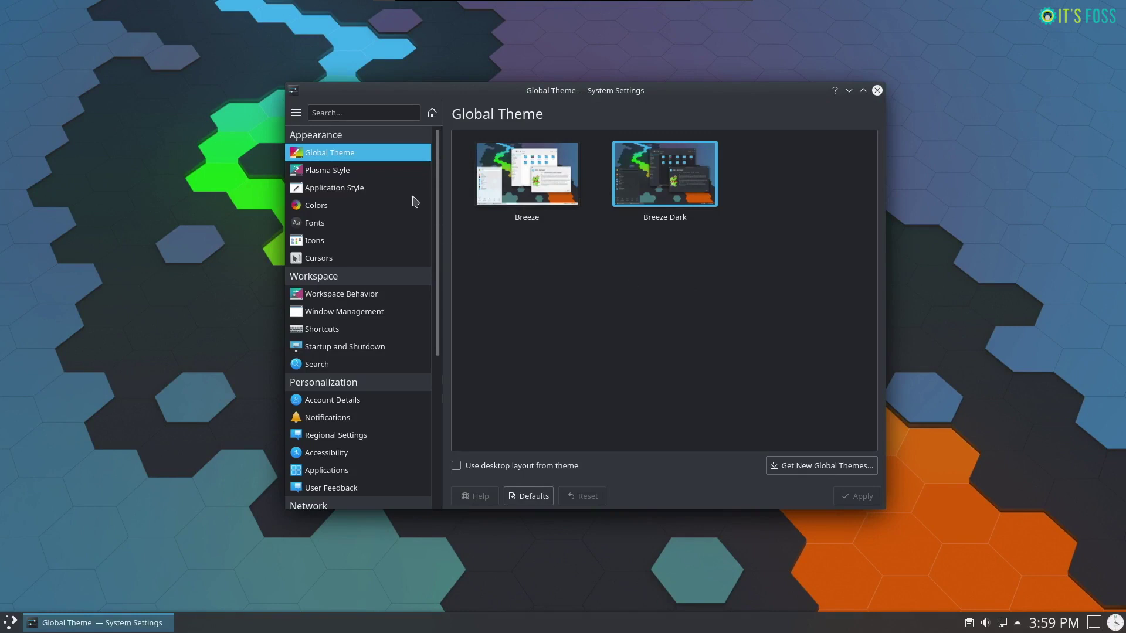
left_click(391, 176)
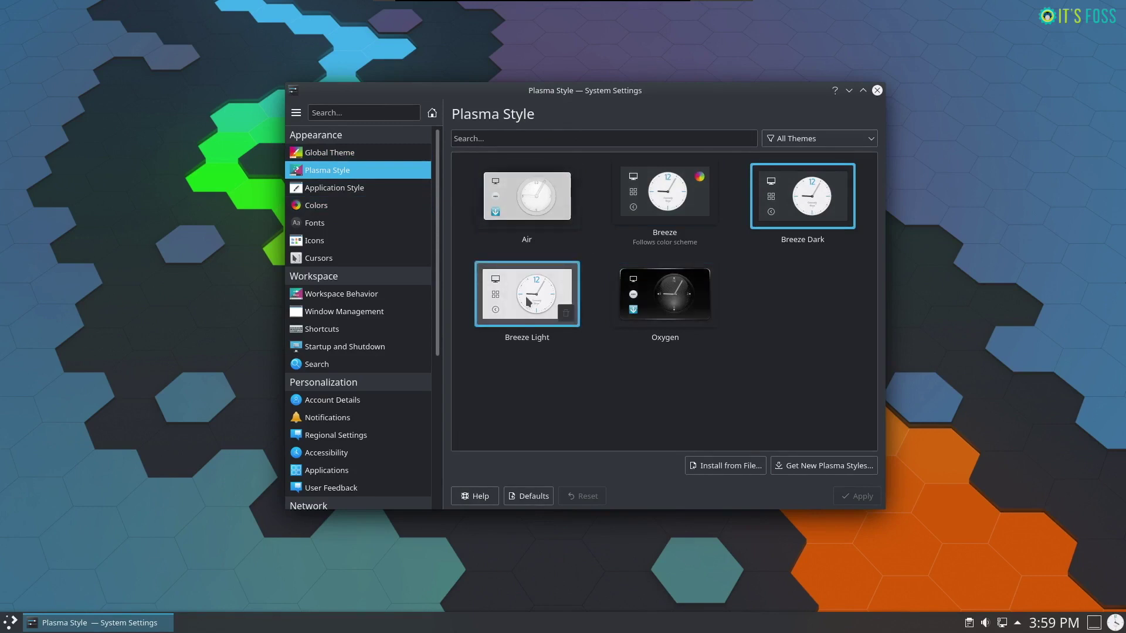
Step: Browse Application Style and Window Decorations' Theme and Titlebar Buttons tabs, then view Colors
left_click(343, 187)
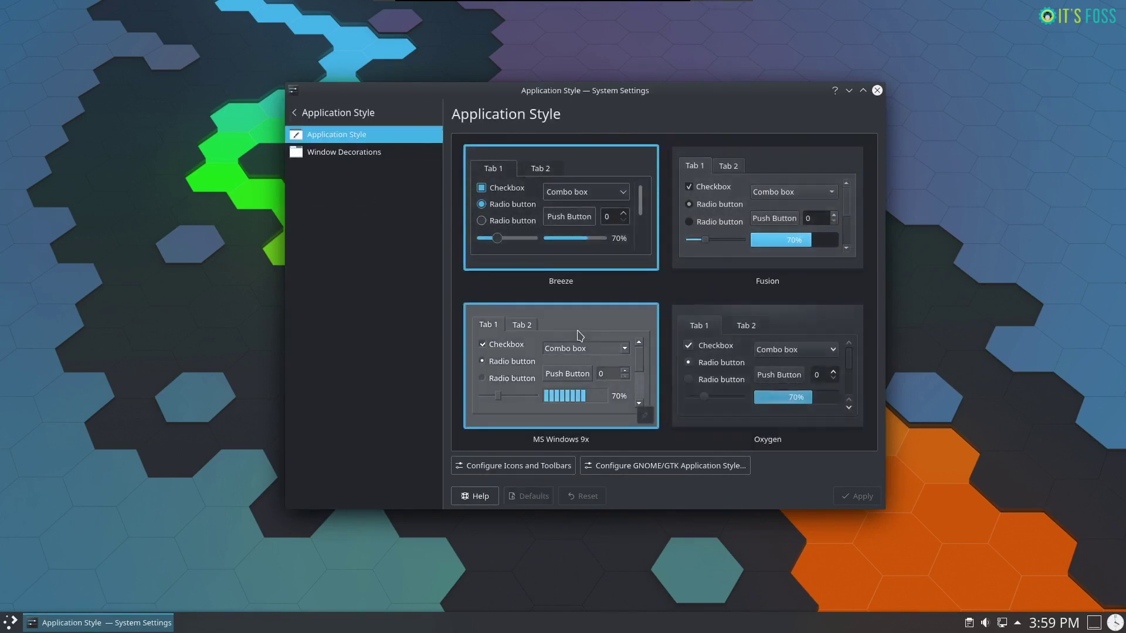
left_click(334, 152)
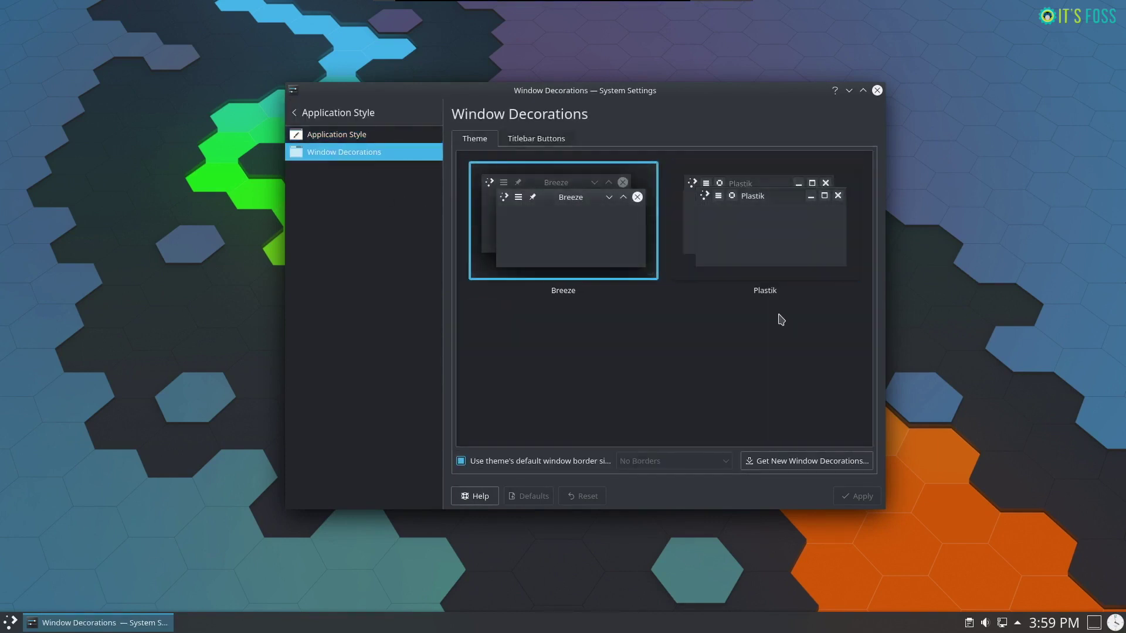
left_click(532, 139)
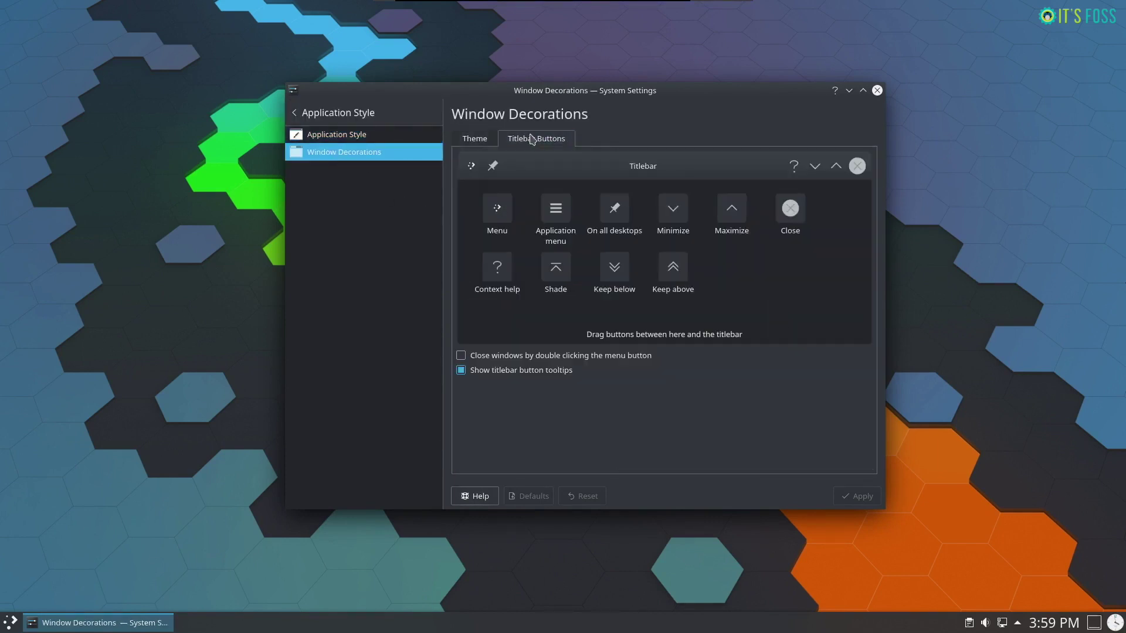
left_click(472, 141)
left_click(334, 113)
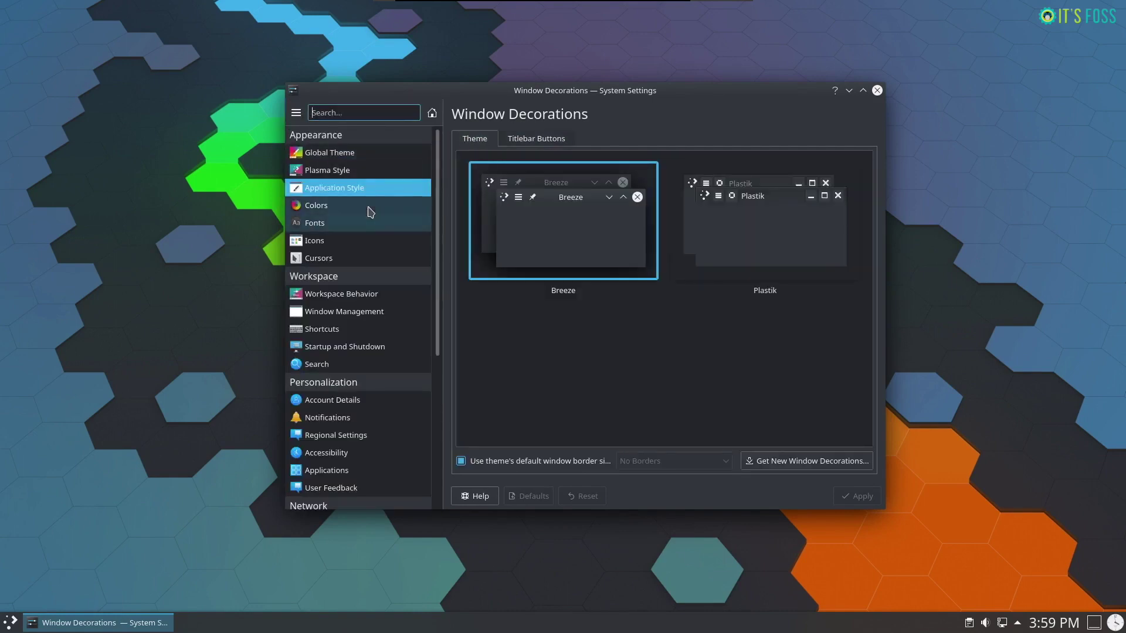
left_click(369, 213)
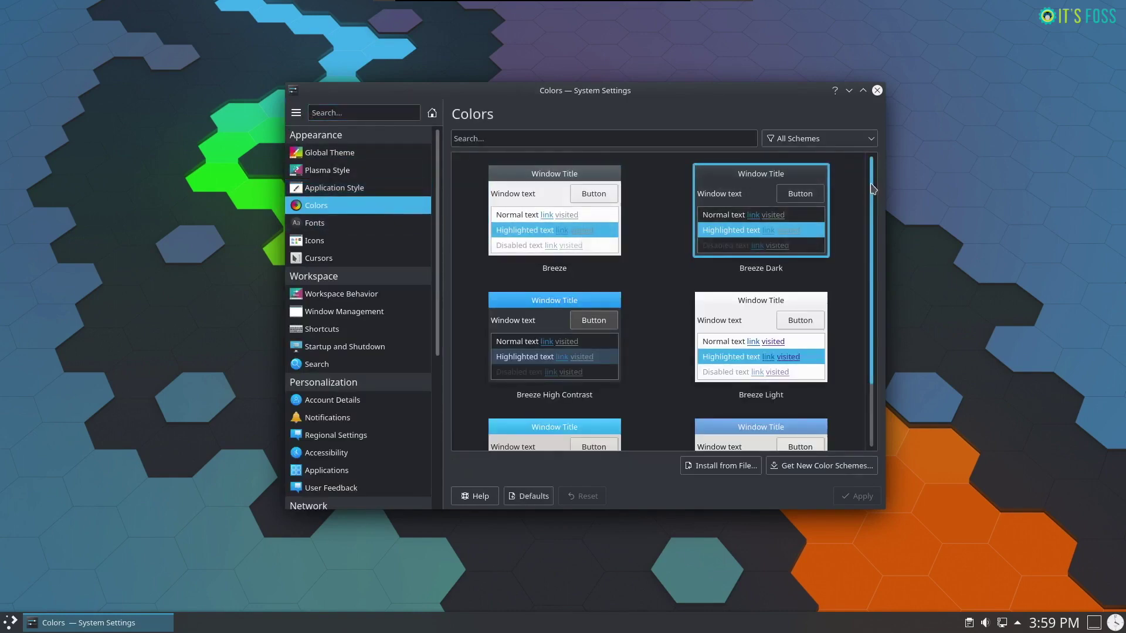
left_click_drag(874, 190, 872, 309)
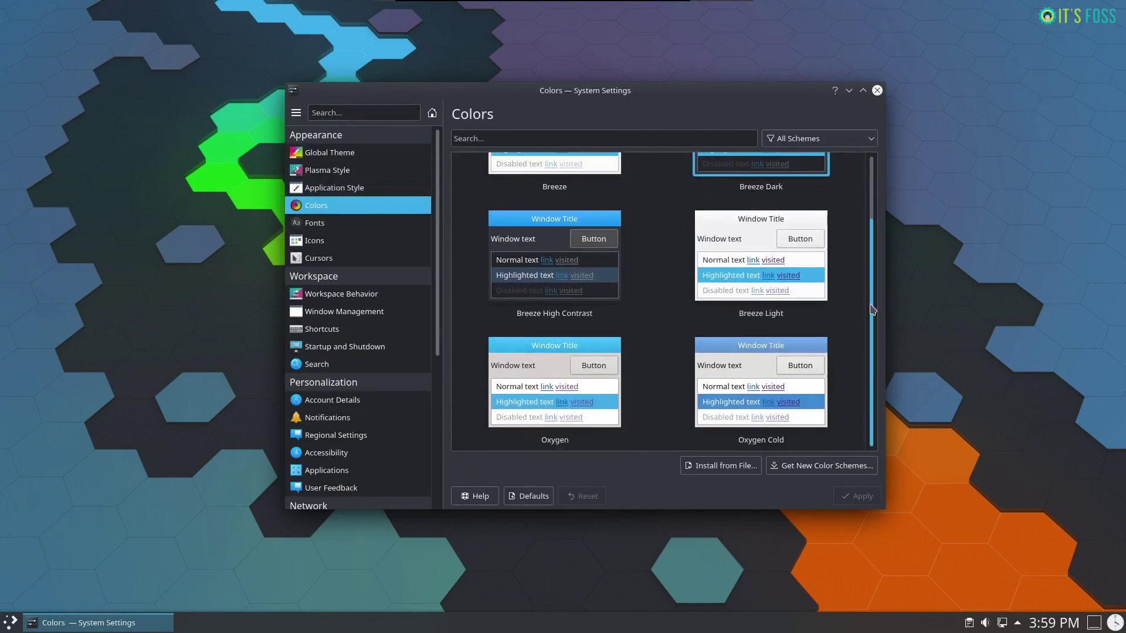
Step: Browse the Fonts and Font Management pages, then return to the settings list
left_click(352, 223)
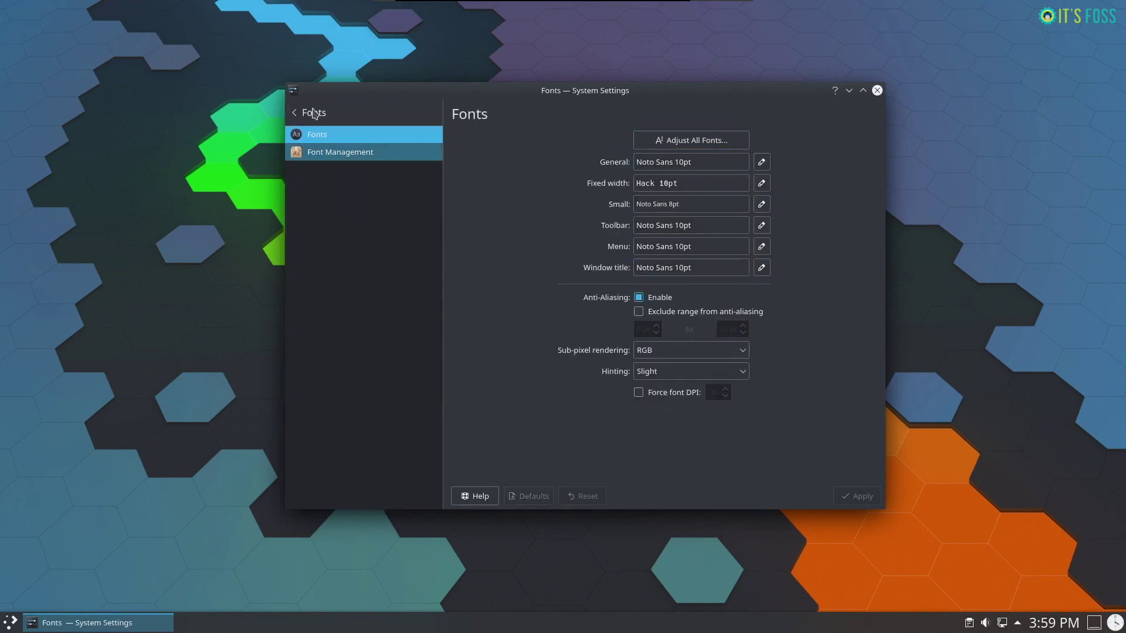
left_click(351, 155)
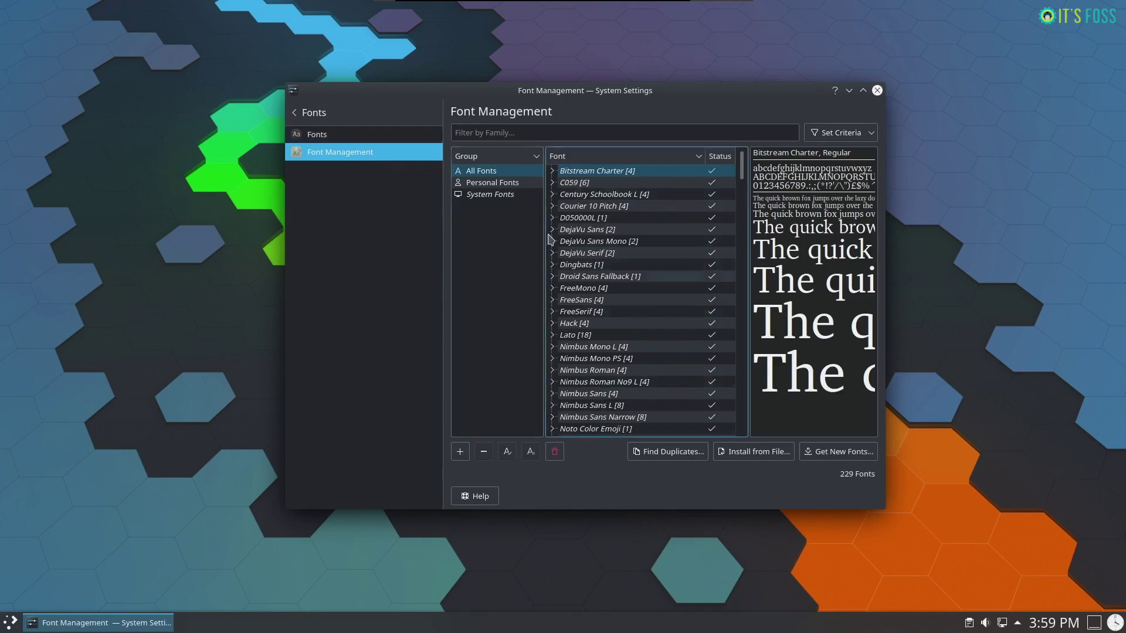
left_click(295, 113)
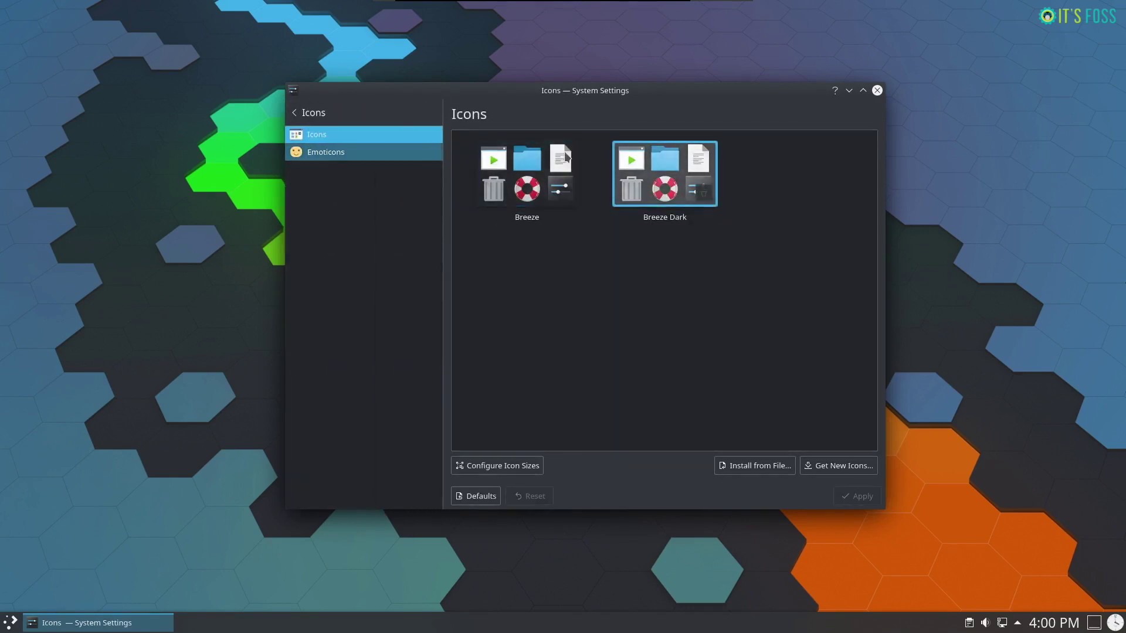
Step: Try the EmojiOne emoticon theme, discard that change, and show the Cursors theme list
left_click(350, 153)
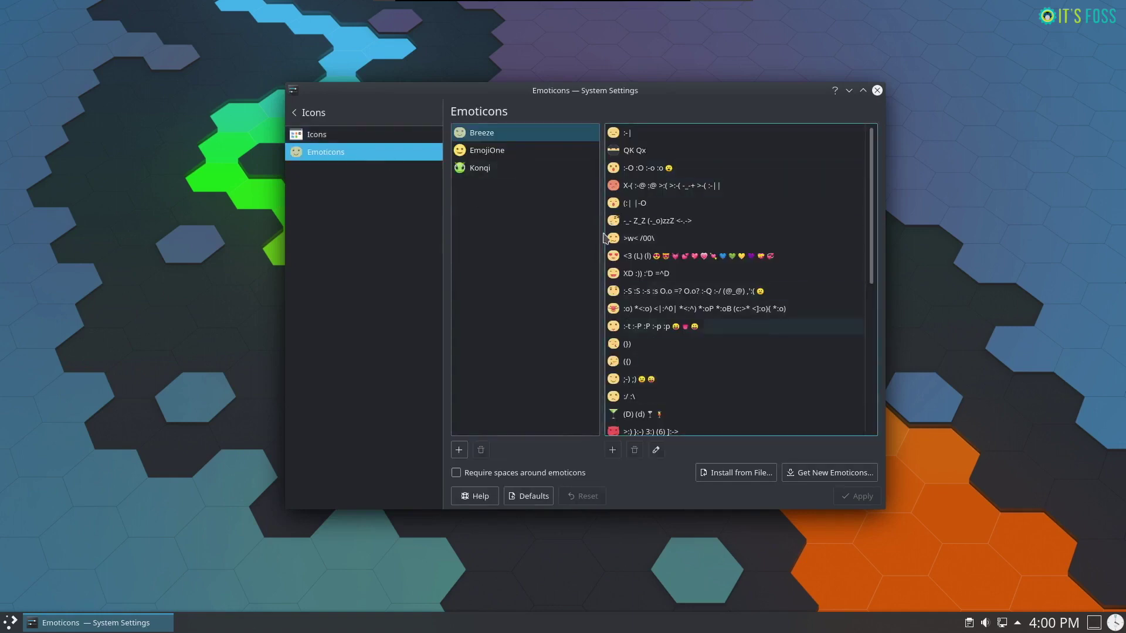
left_click(480, 168)
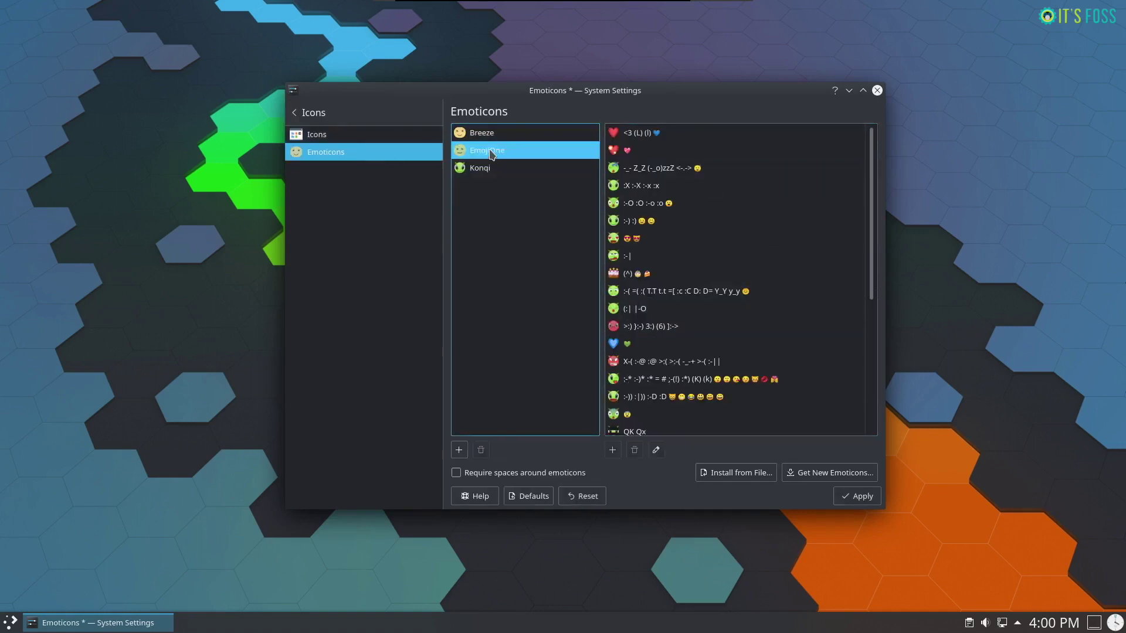
left_click(294, 113)
left_click(371, 259)
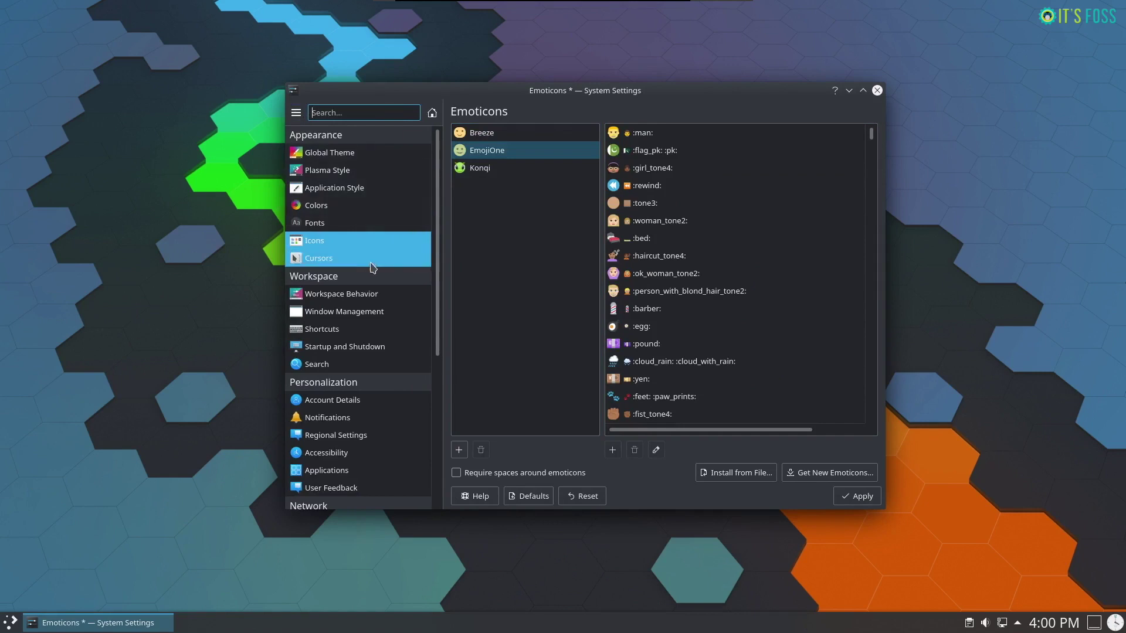
left_click(618, 302)
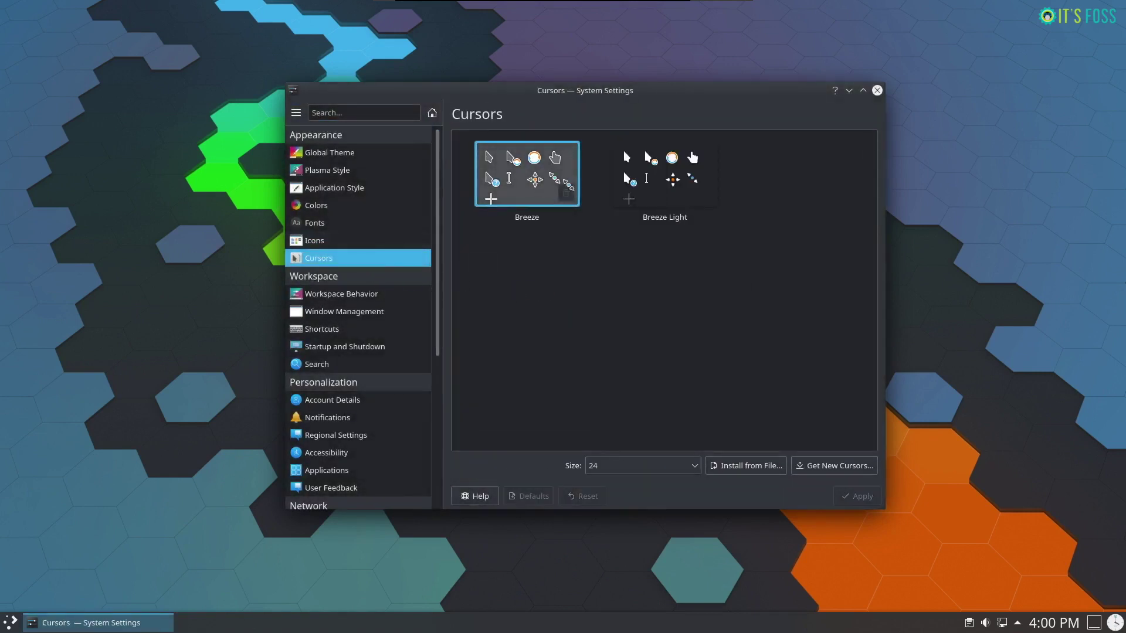
Step: View Workspace Behavior's Desktop Effects and System Information, close System Settings, and launch Konsole
left_click(377, 296)
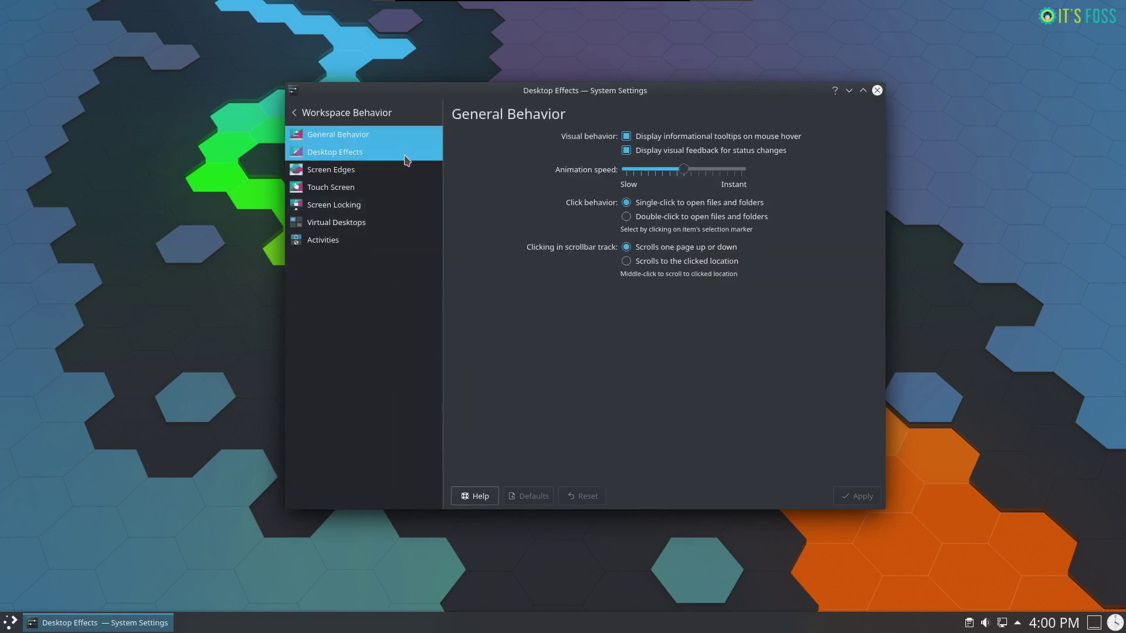
left_click(405, 159)
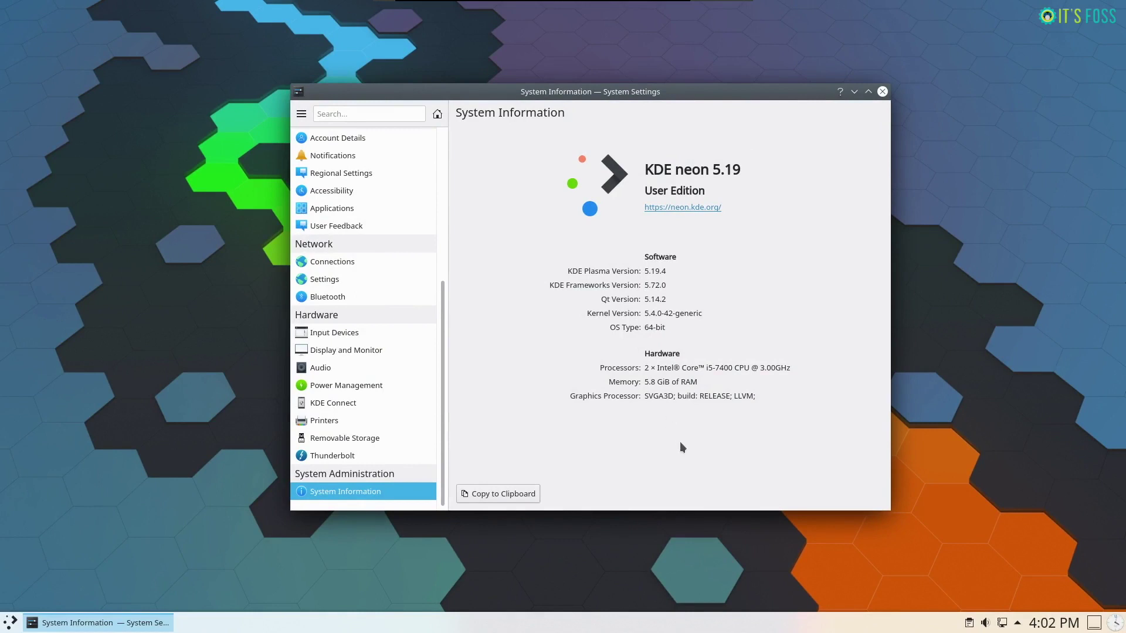
left_click(883, 91)
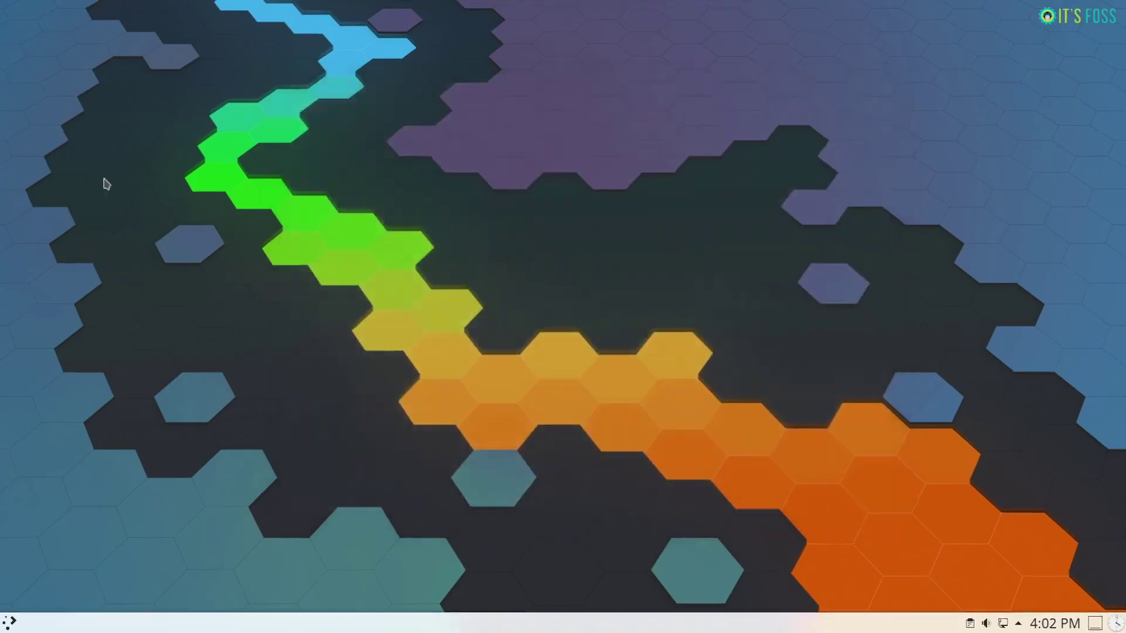
key("ctrl+alt+t")
type("neofet")
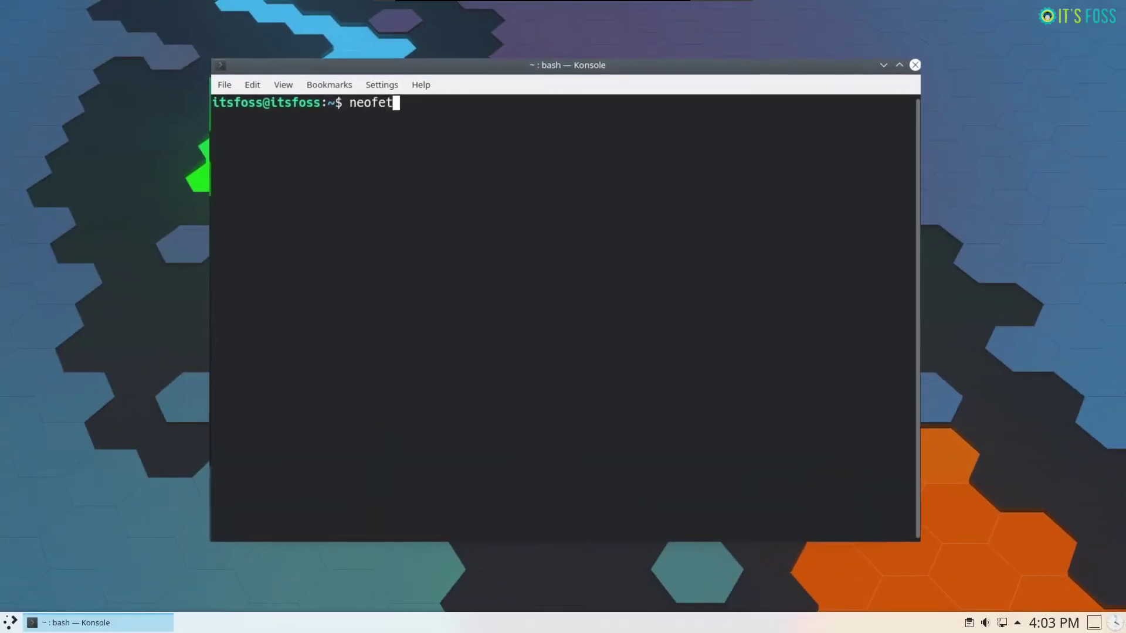
type("ch")
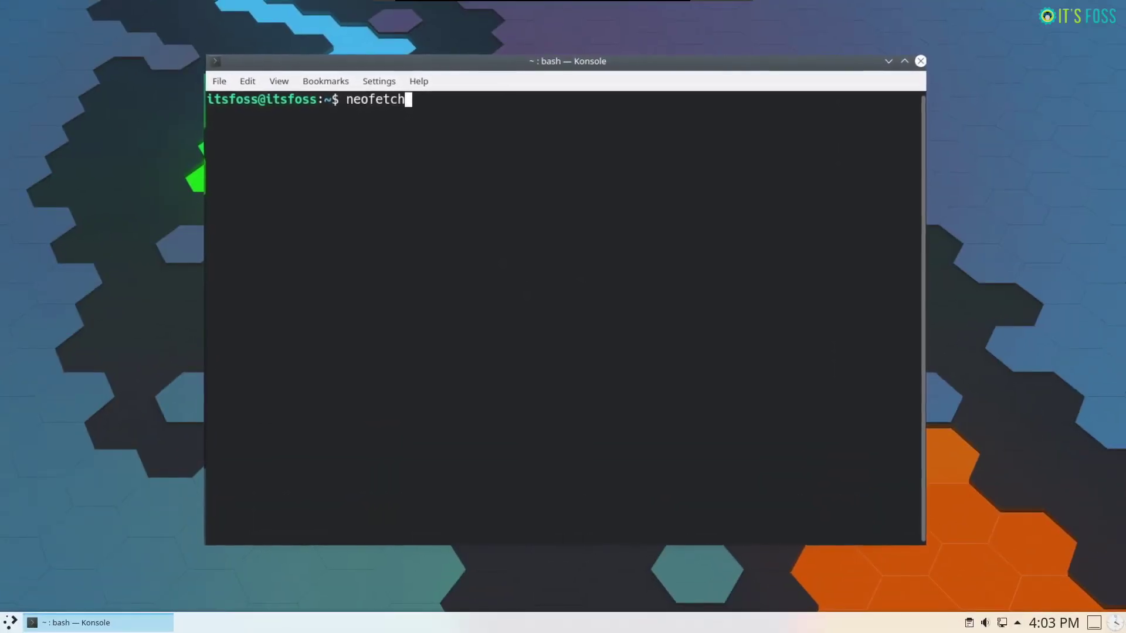
Step: Run neofetch to print the KDE neon 5.19 logo with OS, kernel, CPU and memory
key("Return")
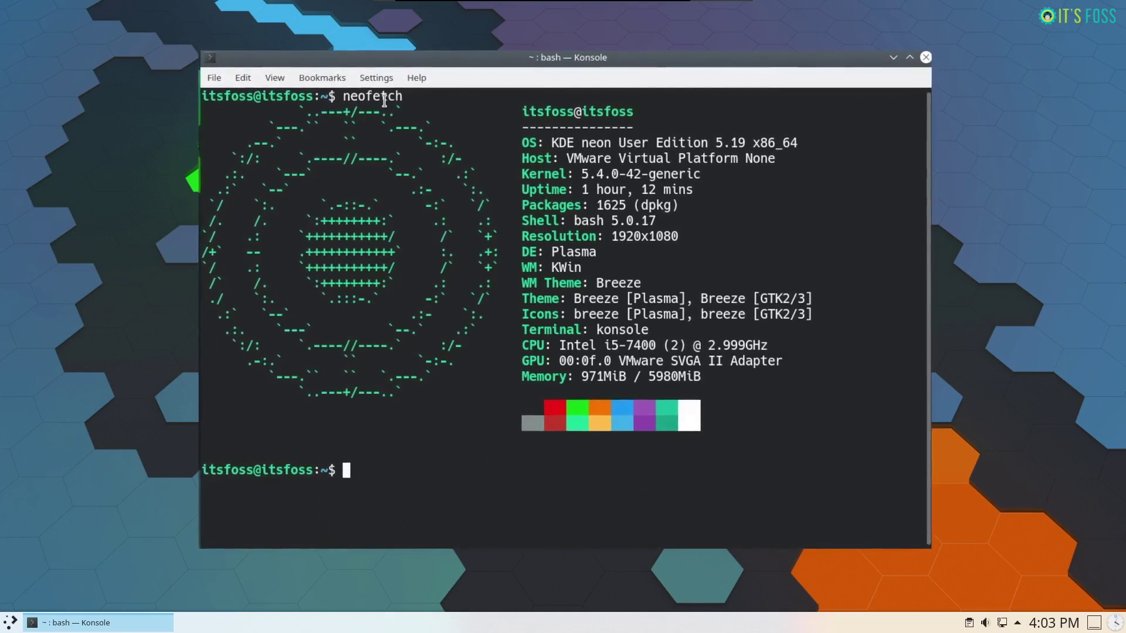